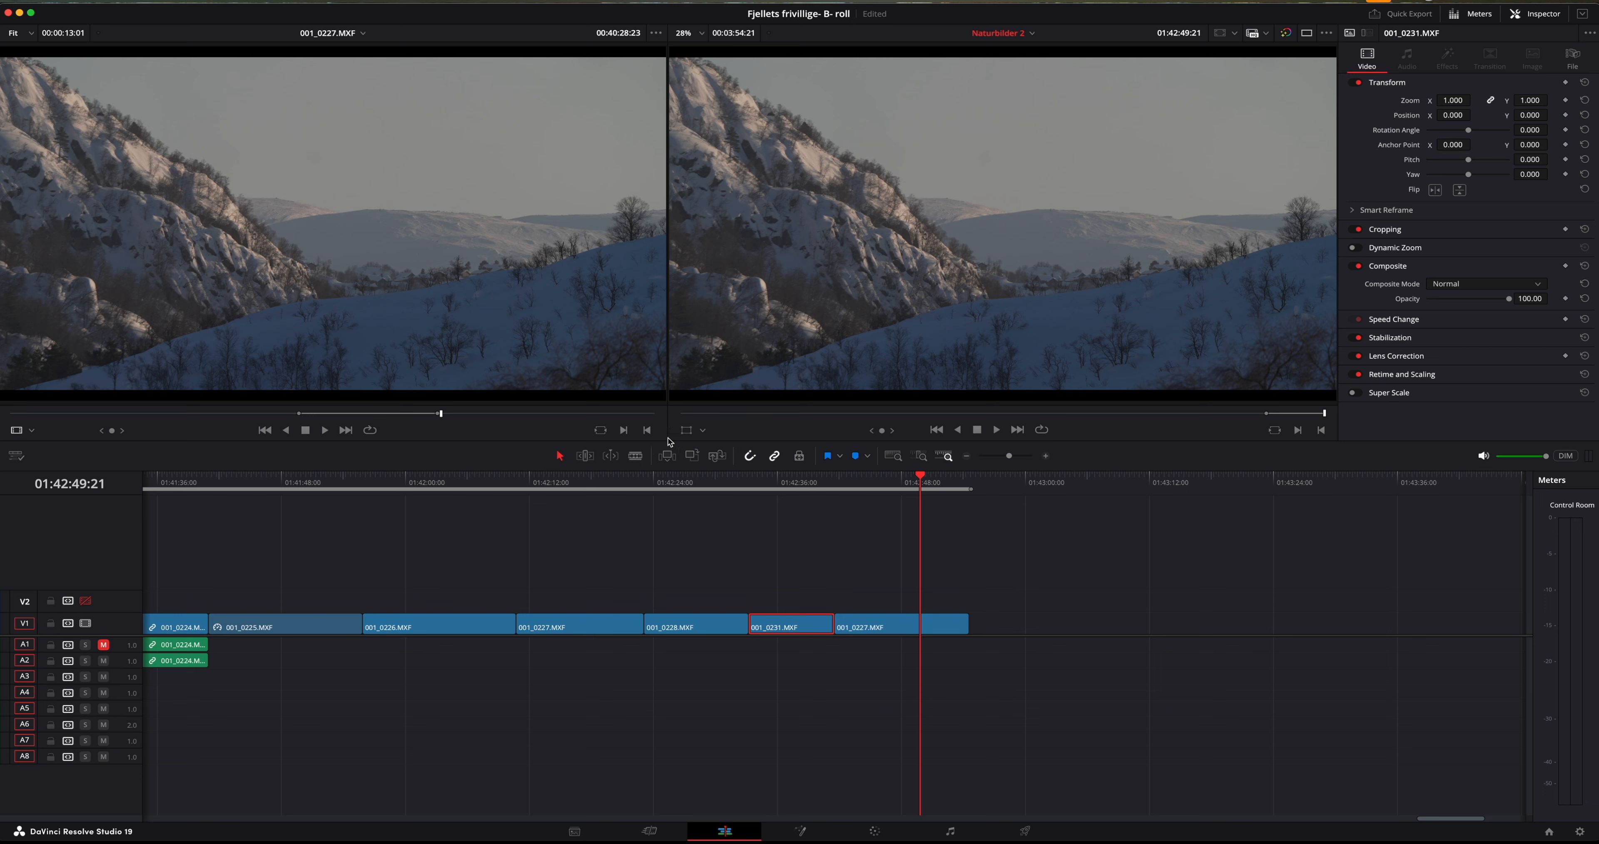
# - Append clip 001_0227.MXF to the end of track V1 and open it for color grading with the playhead at 01:43:00:02
pyautogui.moveTo(507, 307)
pyautogui.moveTo(315, 393); pyautogui.dragTo(976, 632)
pyautogui.click(1026, 484)
pyautogui.click(1000, 625)
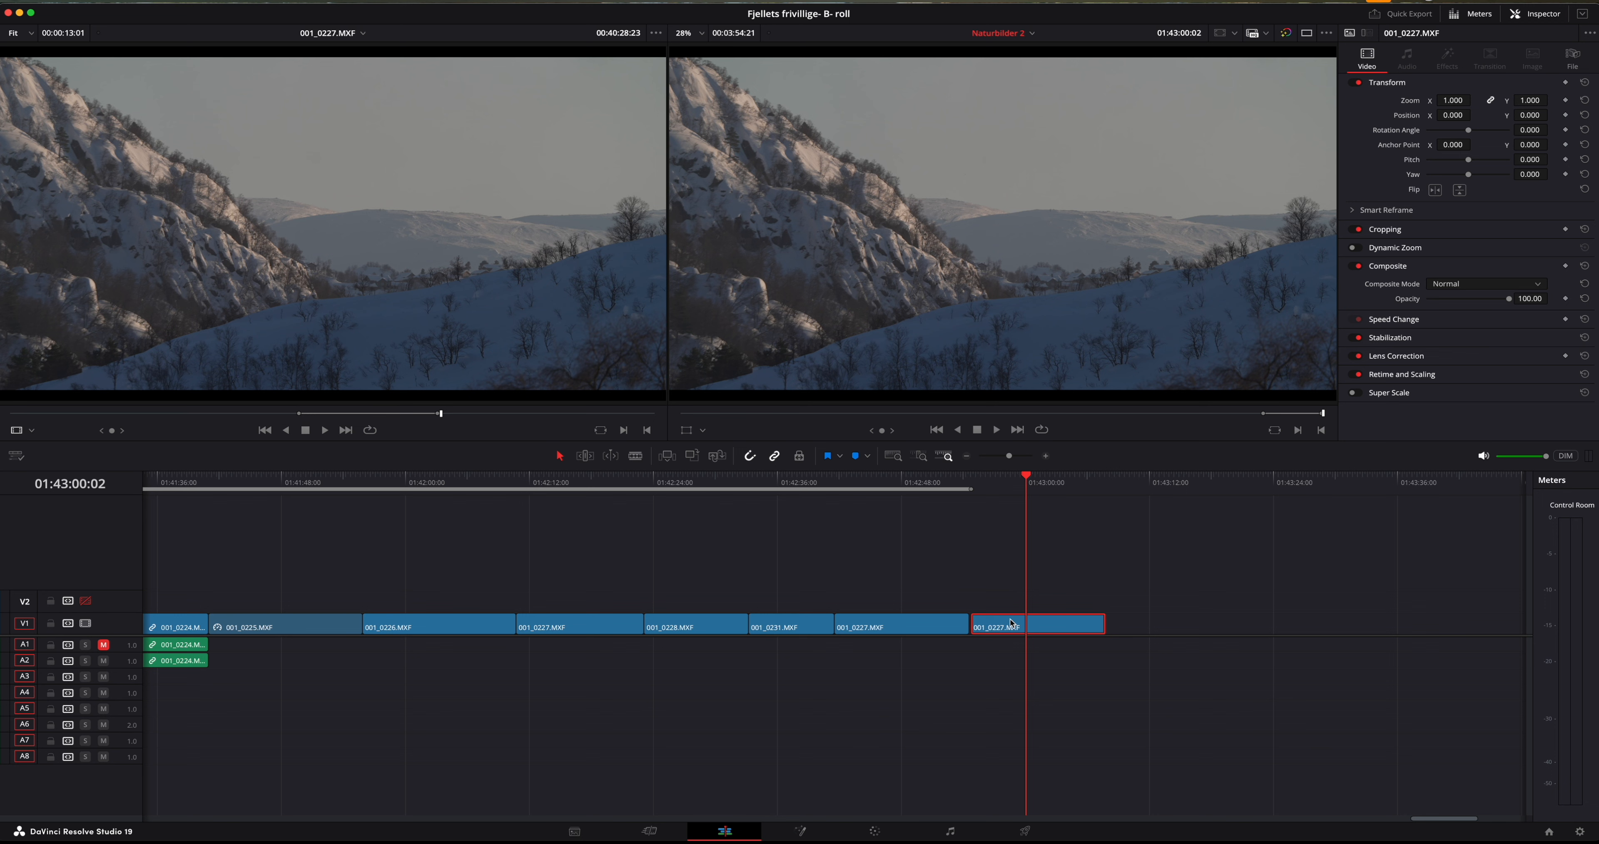
pyautogui.click(876, 833)
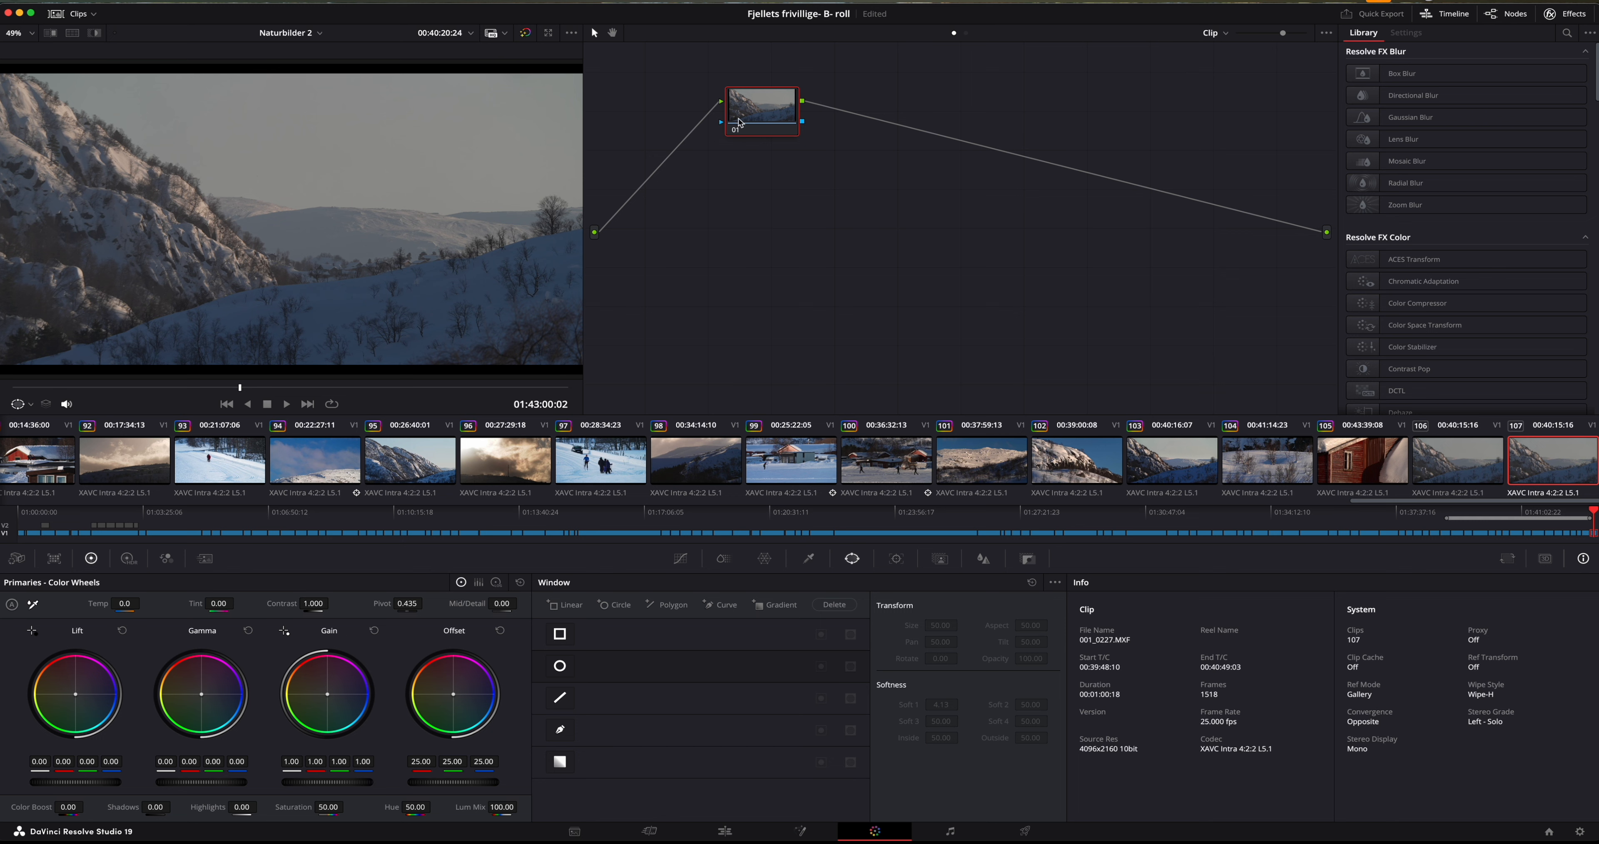
# - Raise node 01's contrast to 1.230 and compare the shot with the node disabled and enabled
pyautogui.moveTo(763, 115); pyautogui.dragTo(725, 115)
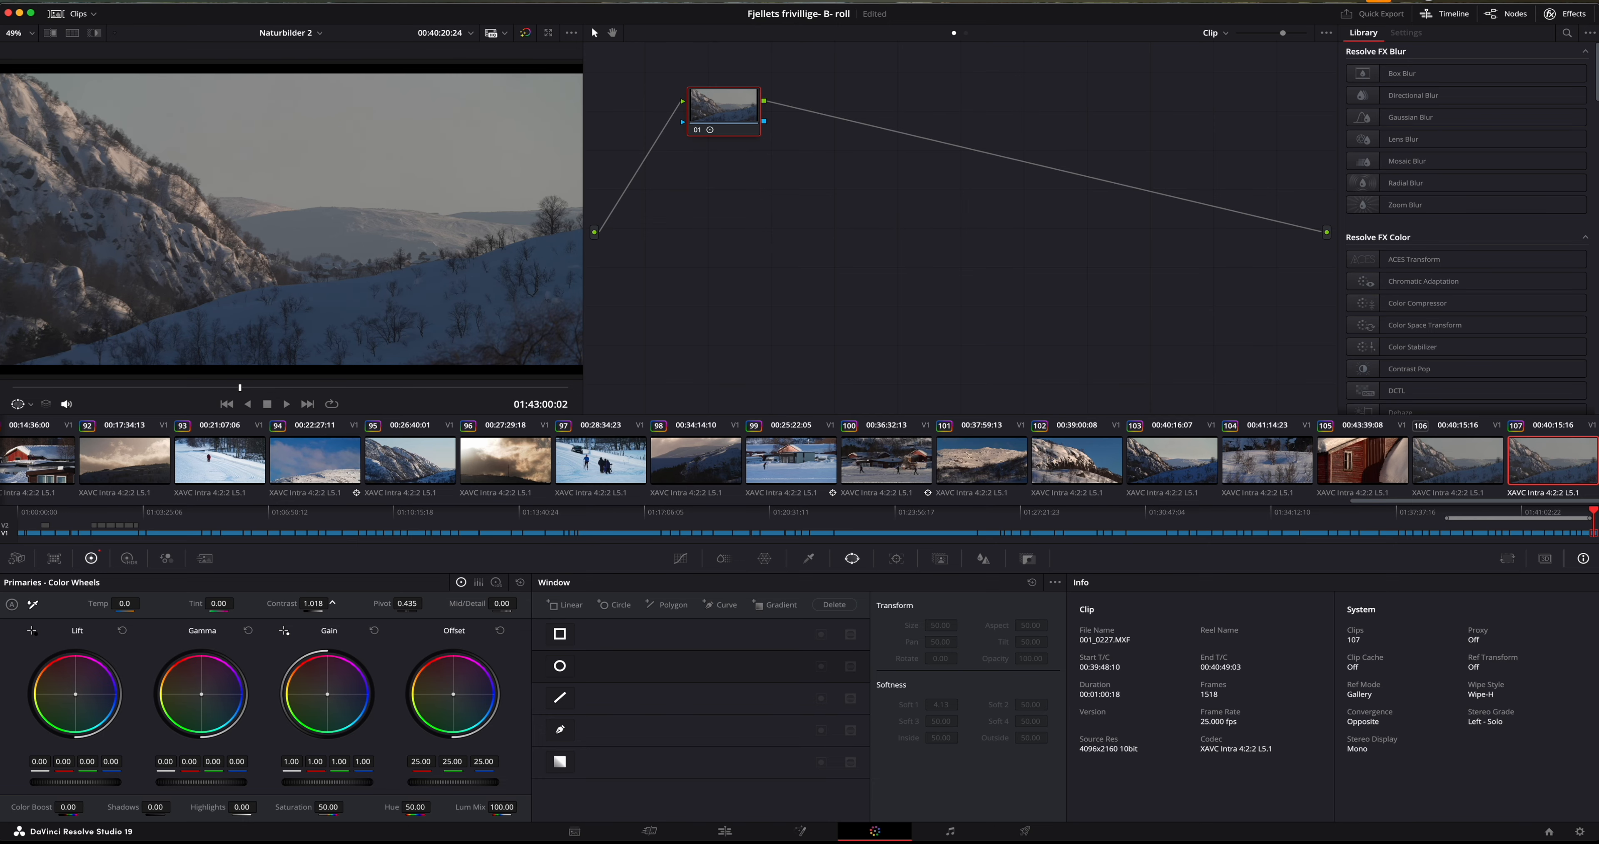
pyautogui.moveTo(314, 603); pyautogui.dragTo(337, 603)
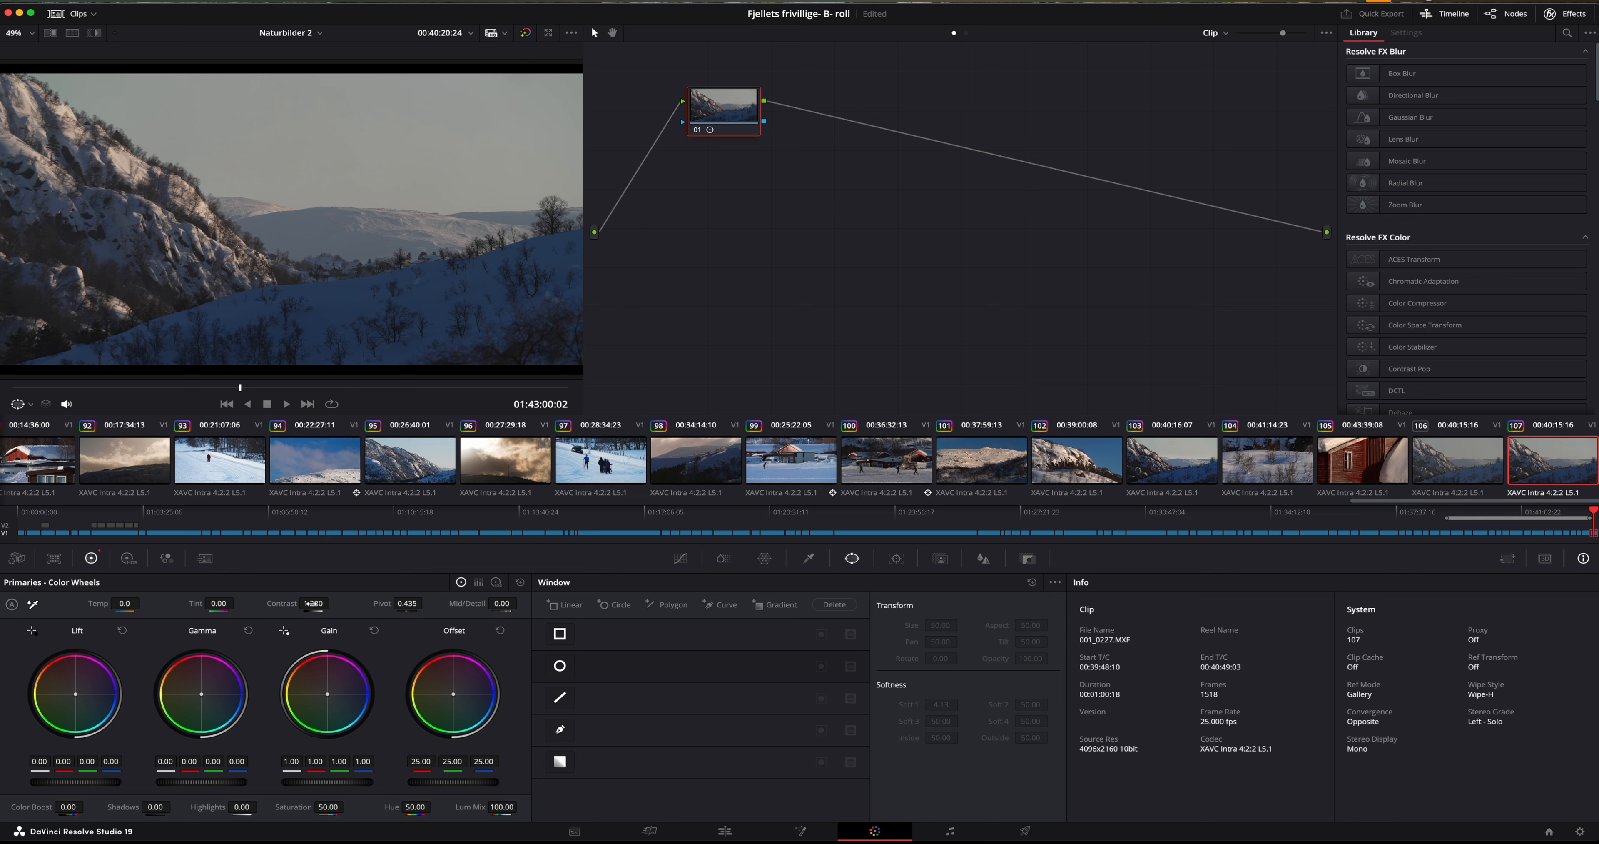
pyautogui.click(698, 132)
pyautogui.click(698, 132)
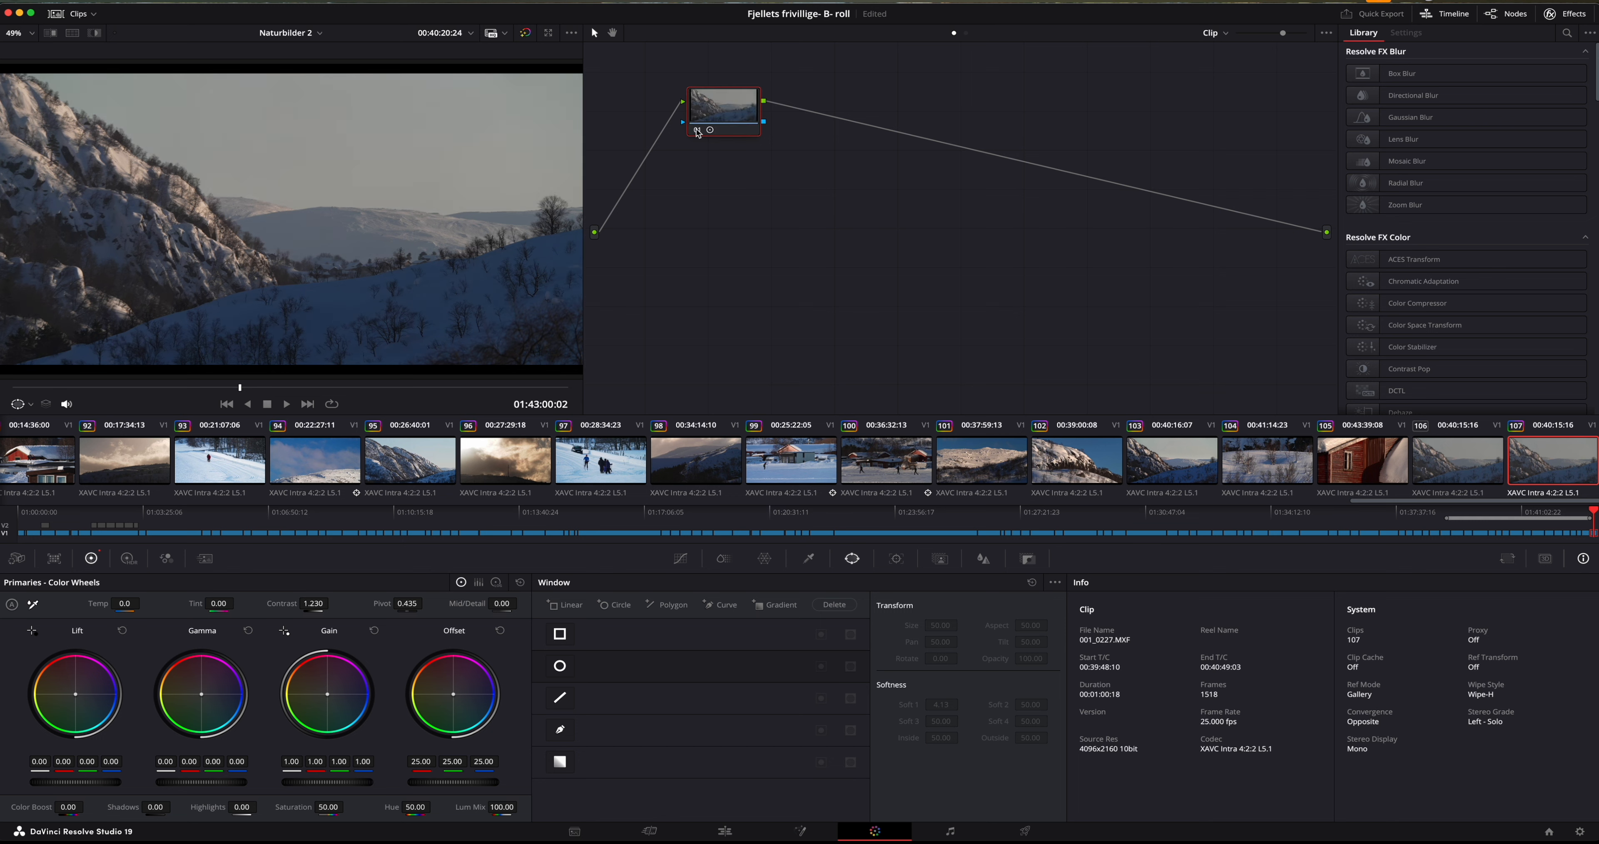
pyautogui.click(698, 131)
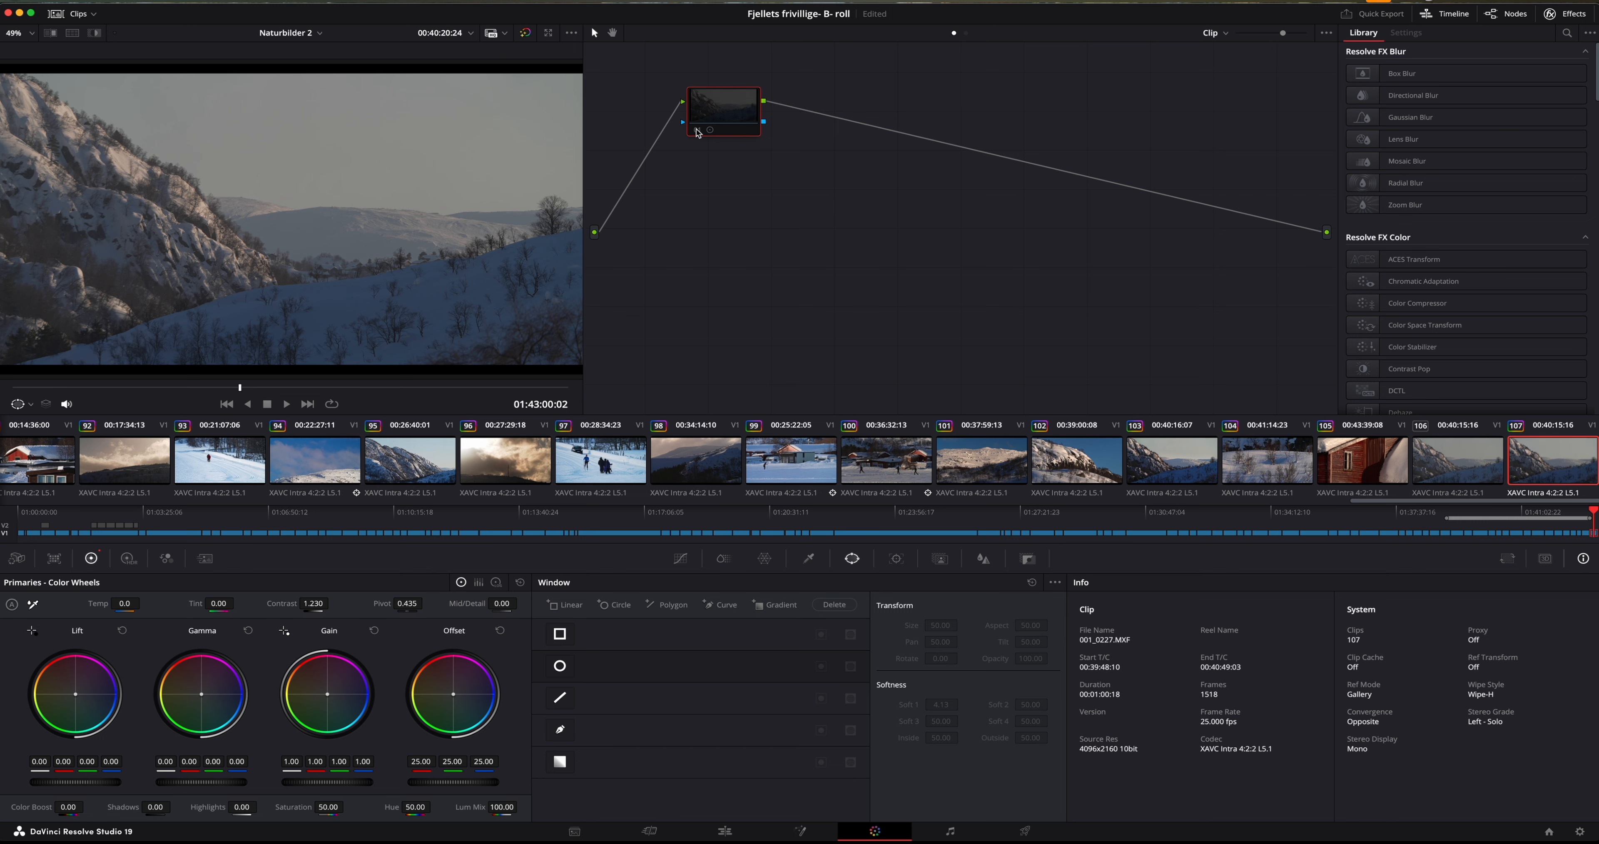
pyautogui.click(698, 131)
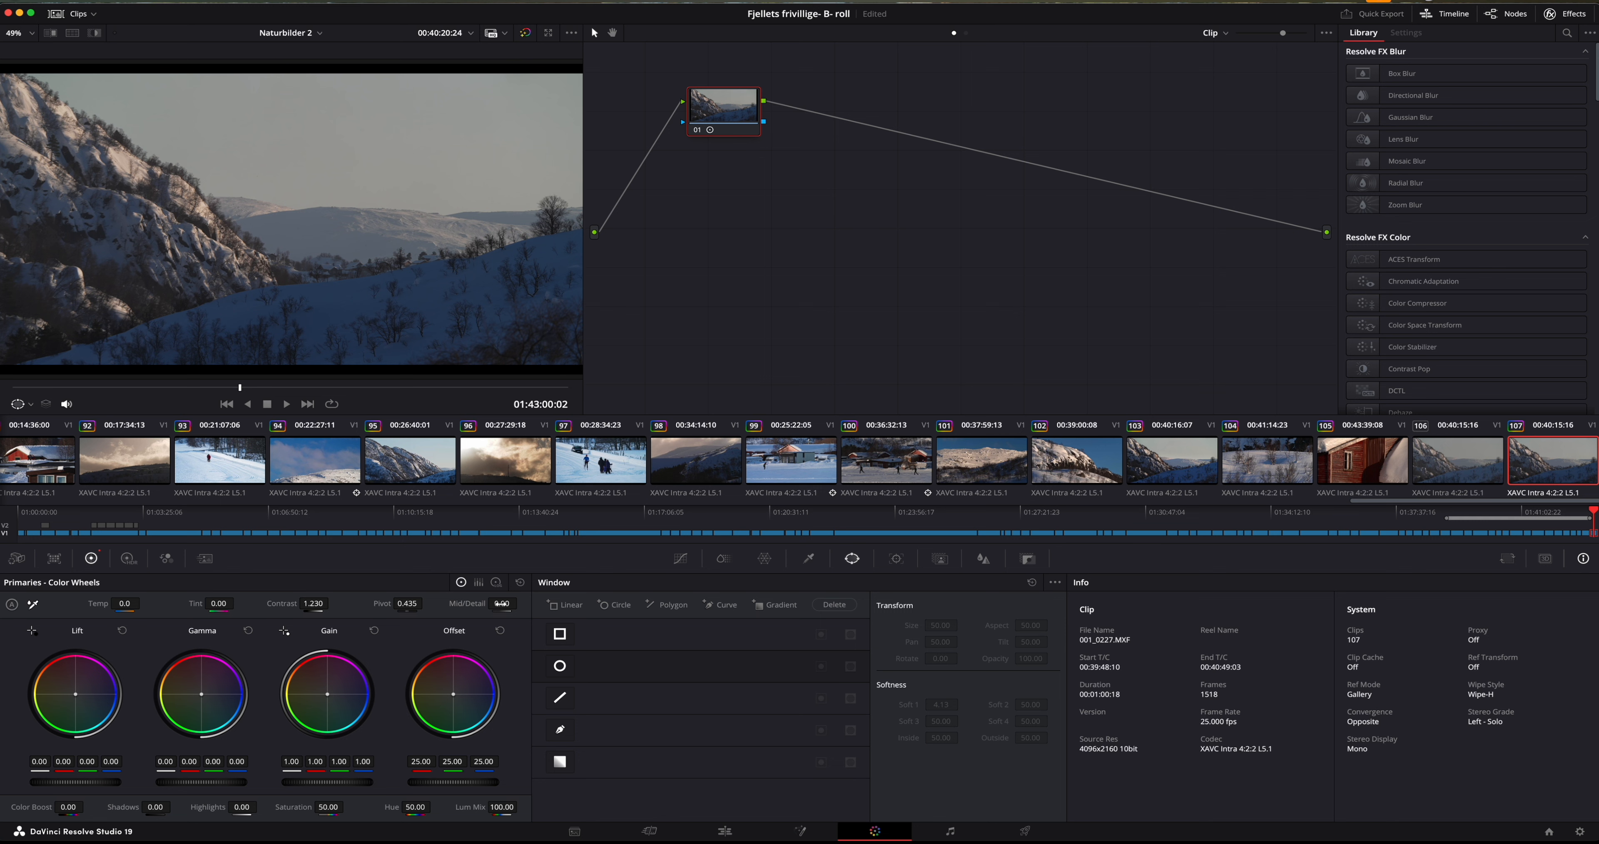
# - Set node 01's midtone detail to 40.00 and highlights to -3.00, checking the result against the ungraded image
pyautogui.moveTo(501, 603)
pyautogui.mouseDown()
pyautogui.moveTo(519, 603)
pyautogui.moveTo(503, 603)
pyautogui.mouseUp()
pyautogui.press('super+s')
pyautogui.moveTo(241, 806); pyautogui.dragTo(236, 807)
pyautogui.hotkey('ctrl', 'd')
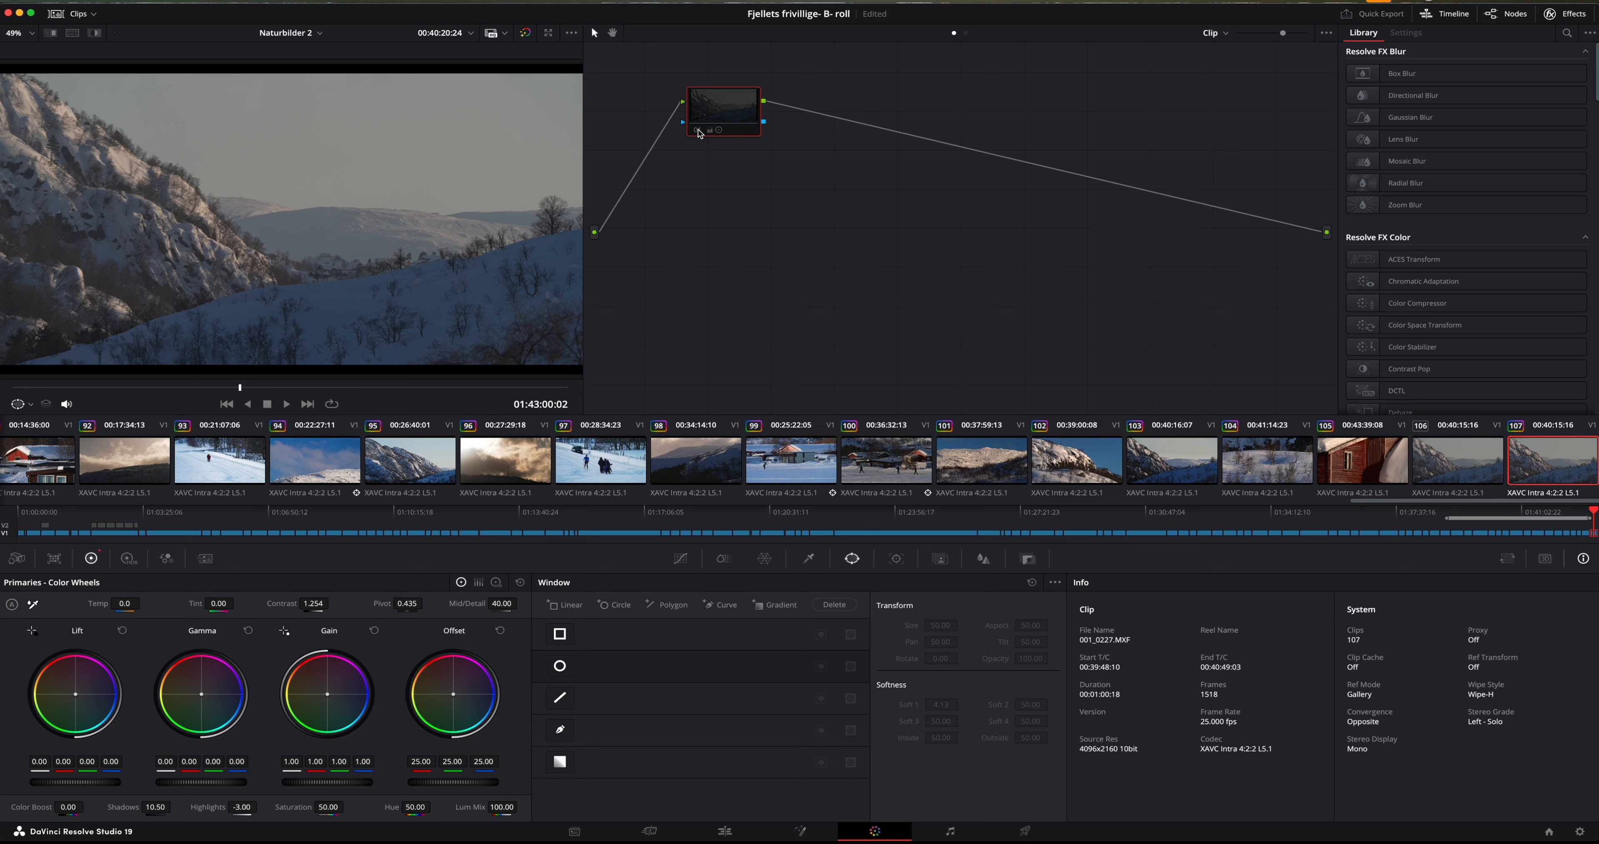
pyautogui.hotkey('ctrl', 'd')
pyautogui.hotkey('ctrl', 'd')
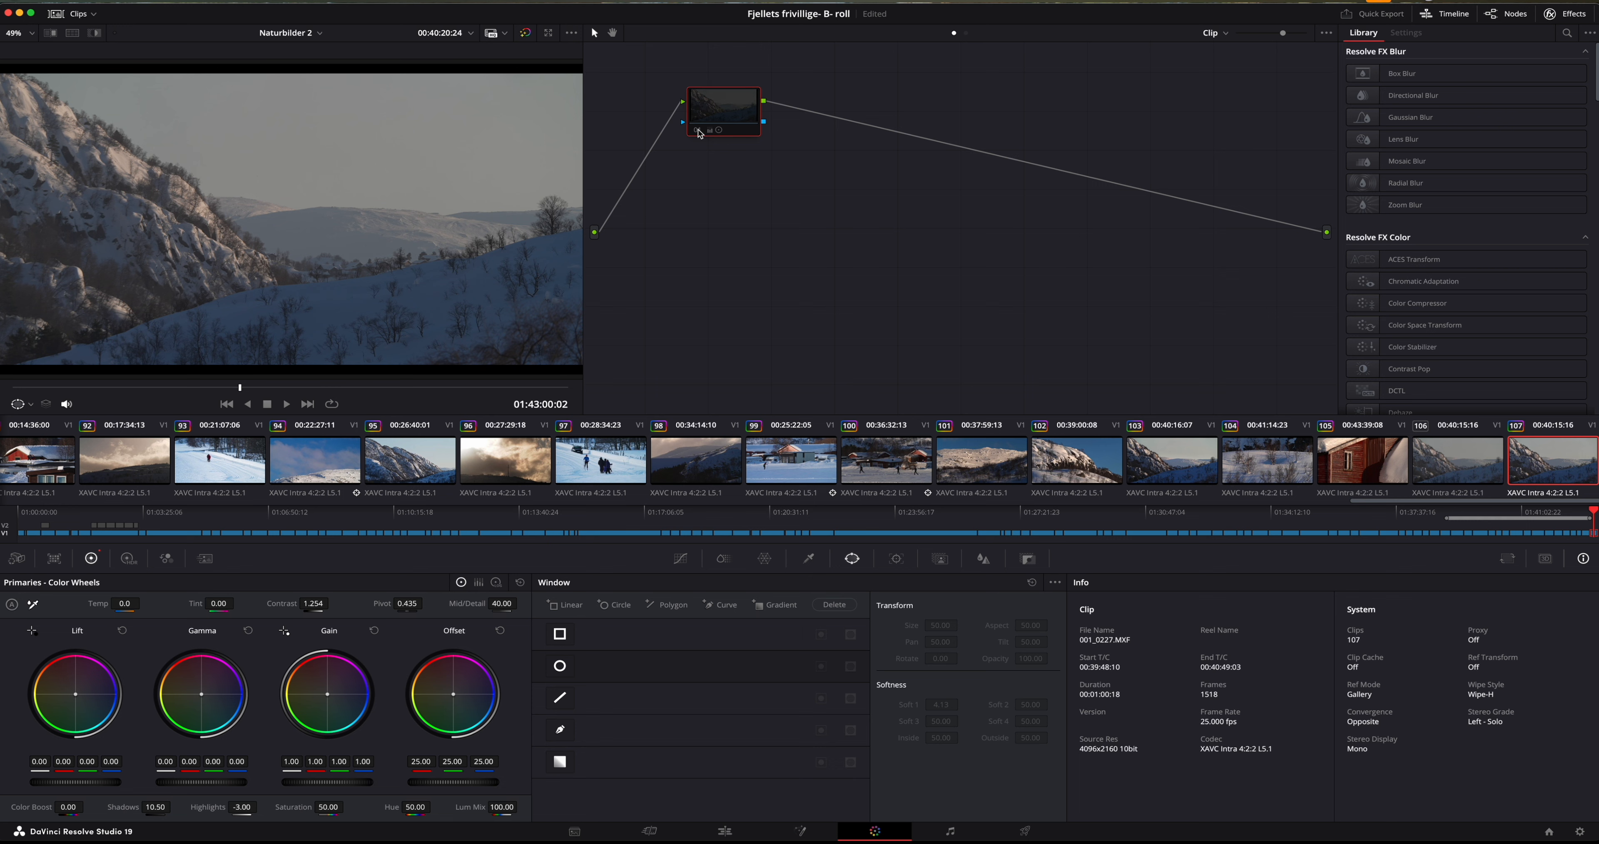
pyautogui.hotkey('ctrl', 'd')
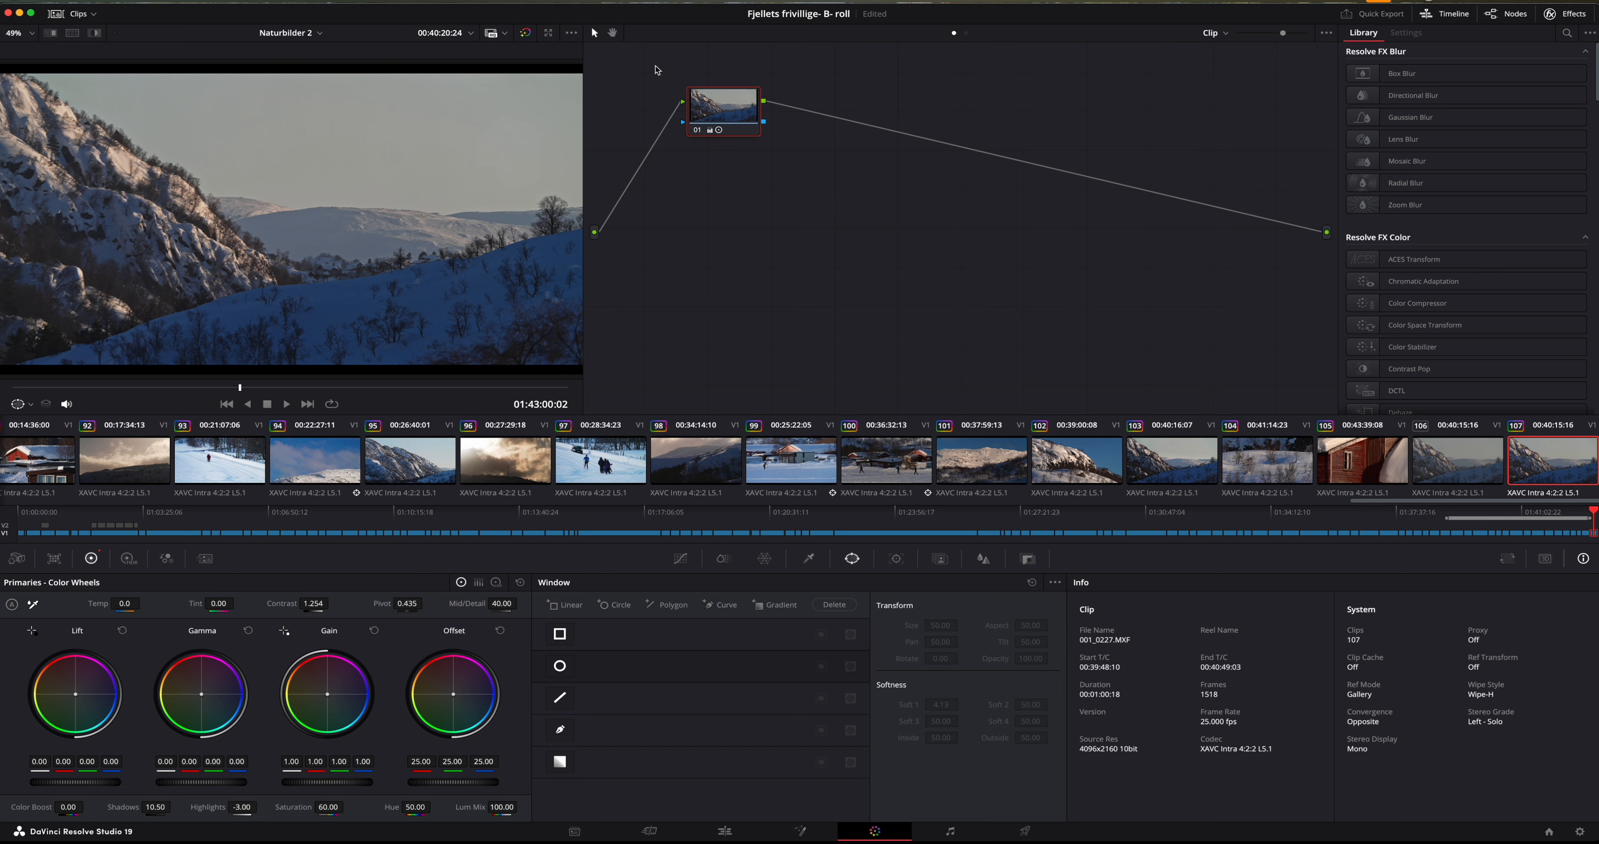
# - Compare the shot before and after the complete primary grade by disabling and re-enabling node 01
pyautogui.click(696, 129)
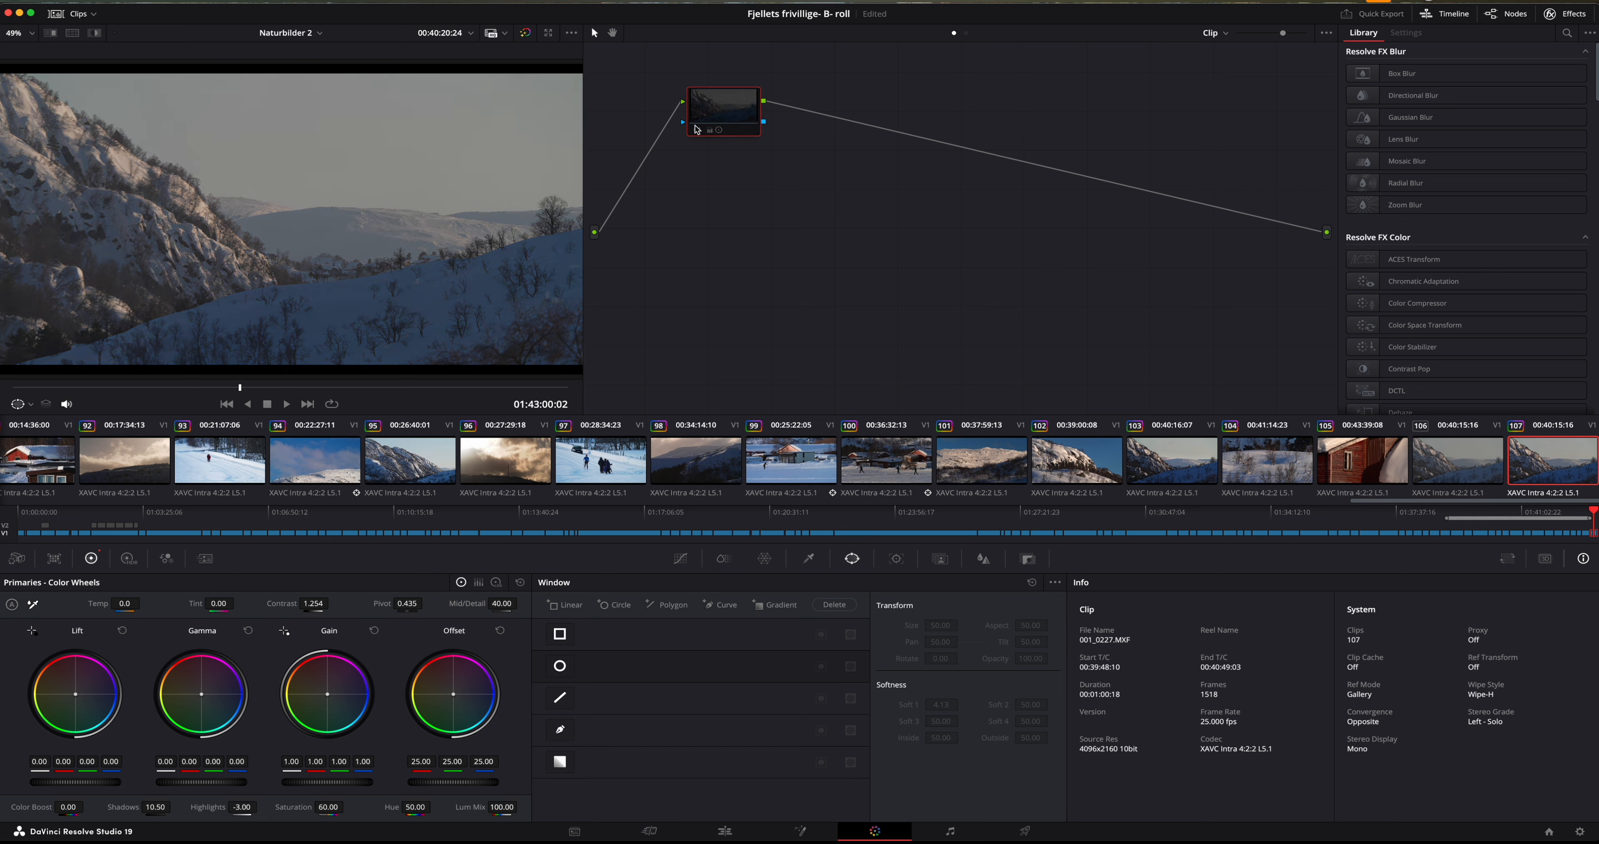
pyautogui.click(696, 129)
pyautogui.click(697, 129)
pyautogui.click(696, 129)
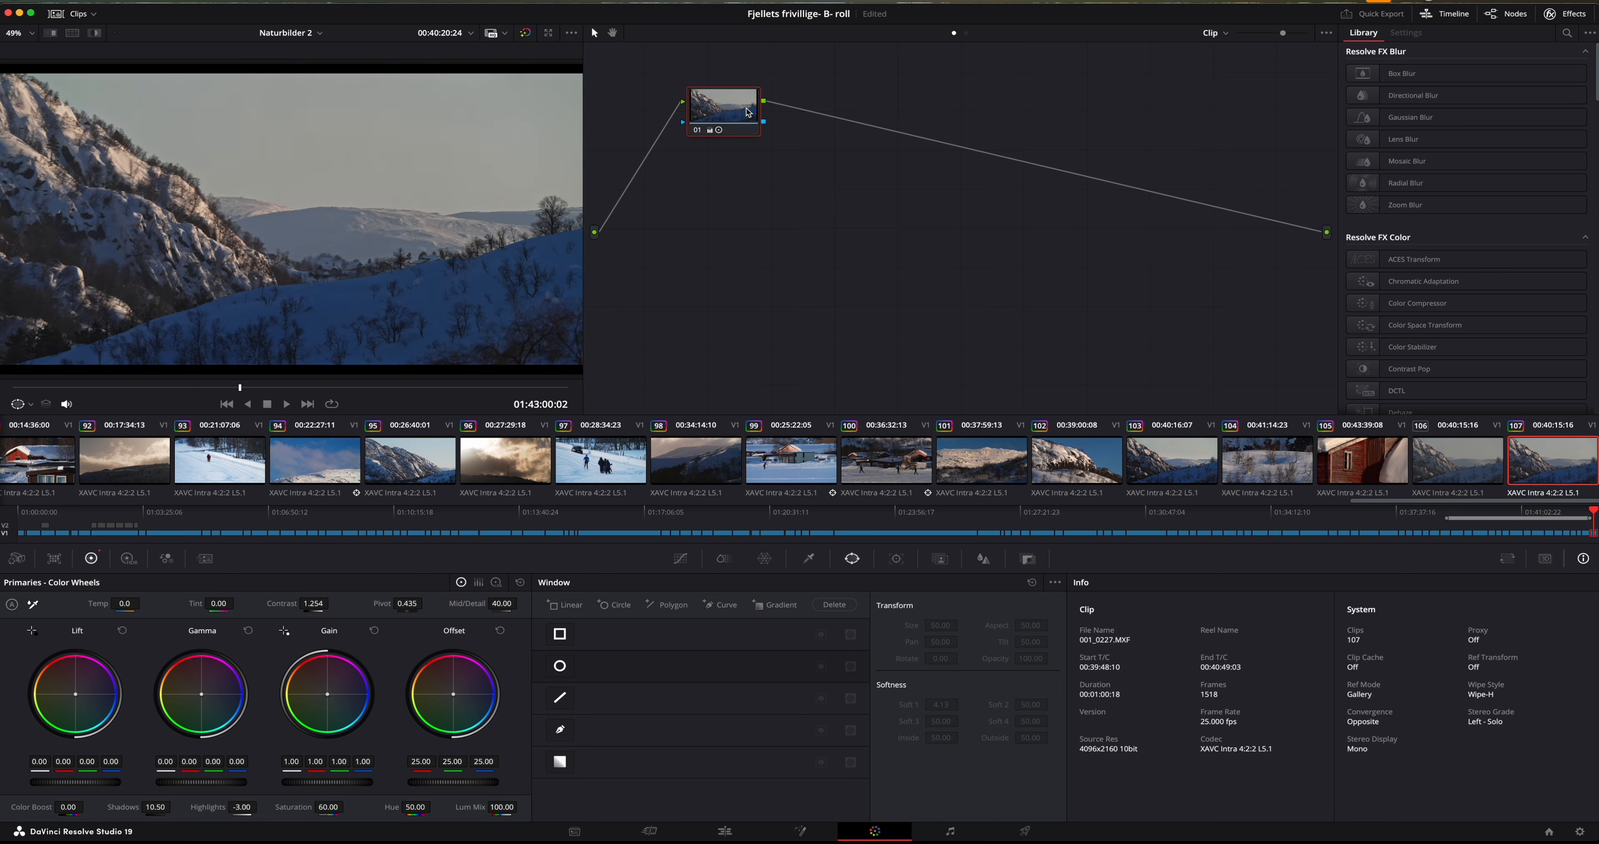
# - Add a serial node after node 01 and space it slightly away from the first node
pyautogui.moveTo(748, 112)
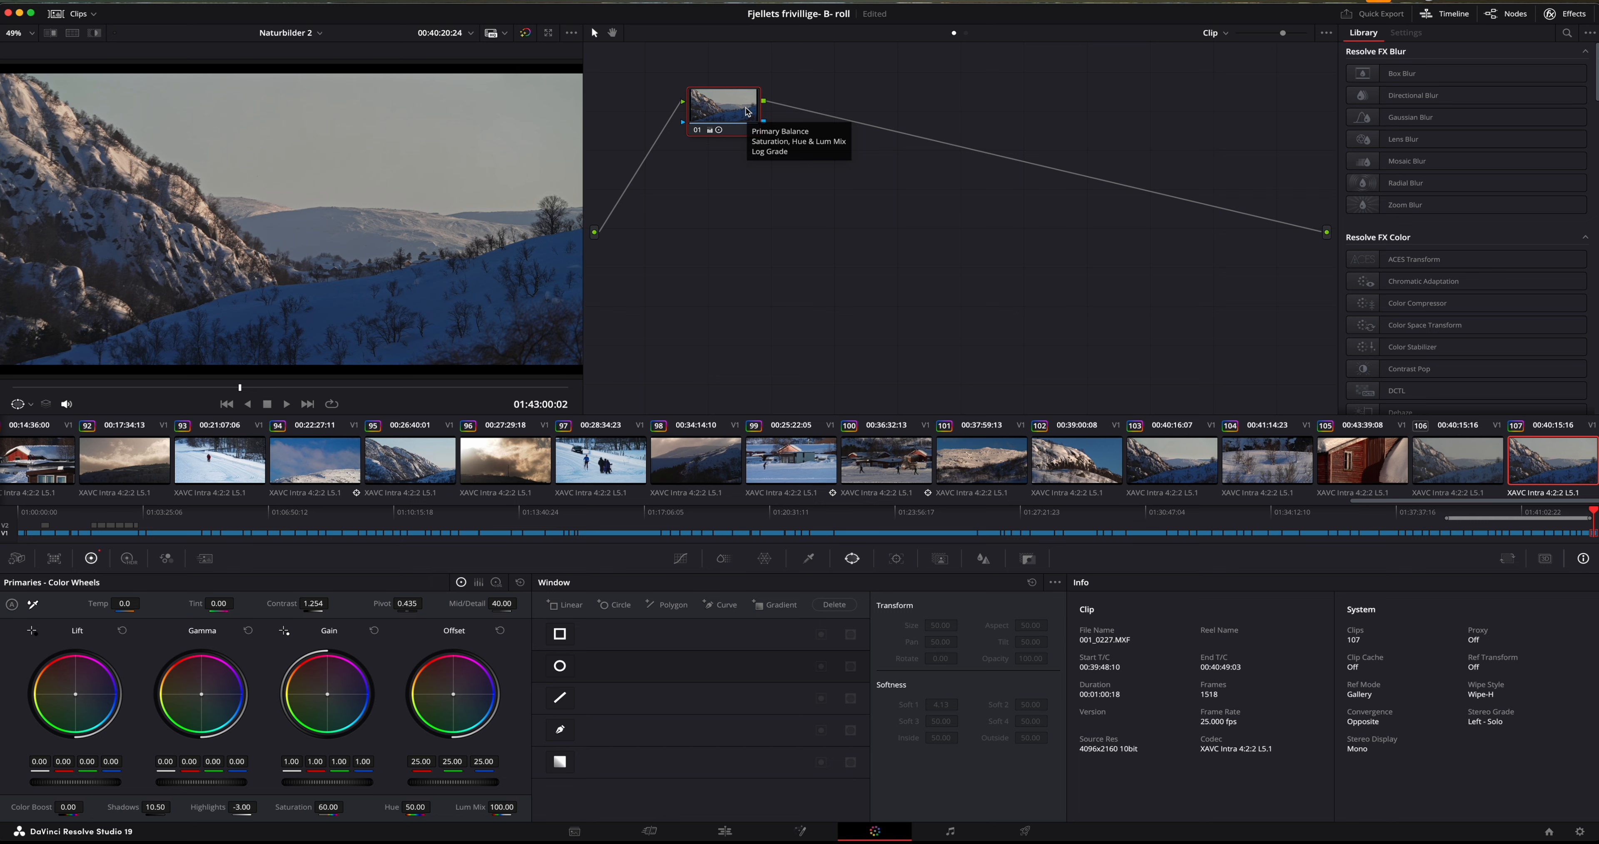
pyautogui.moveTo(748, 112); pyautogui.dragTo(742, 113)
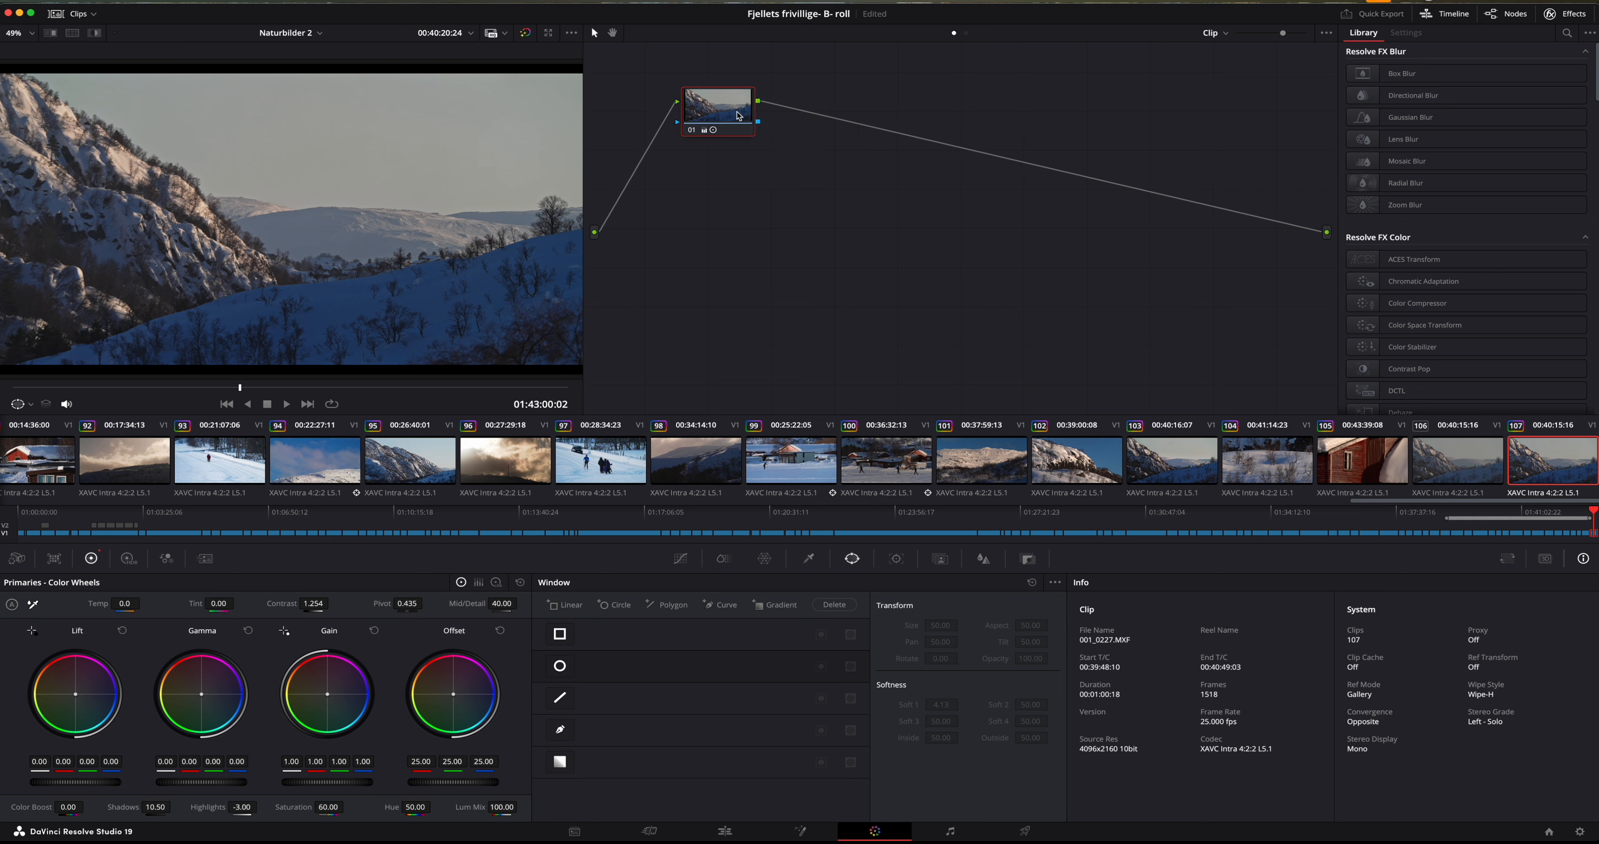
pyautogui.rightClick(738, 115)
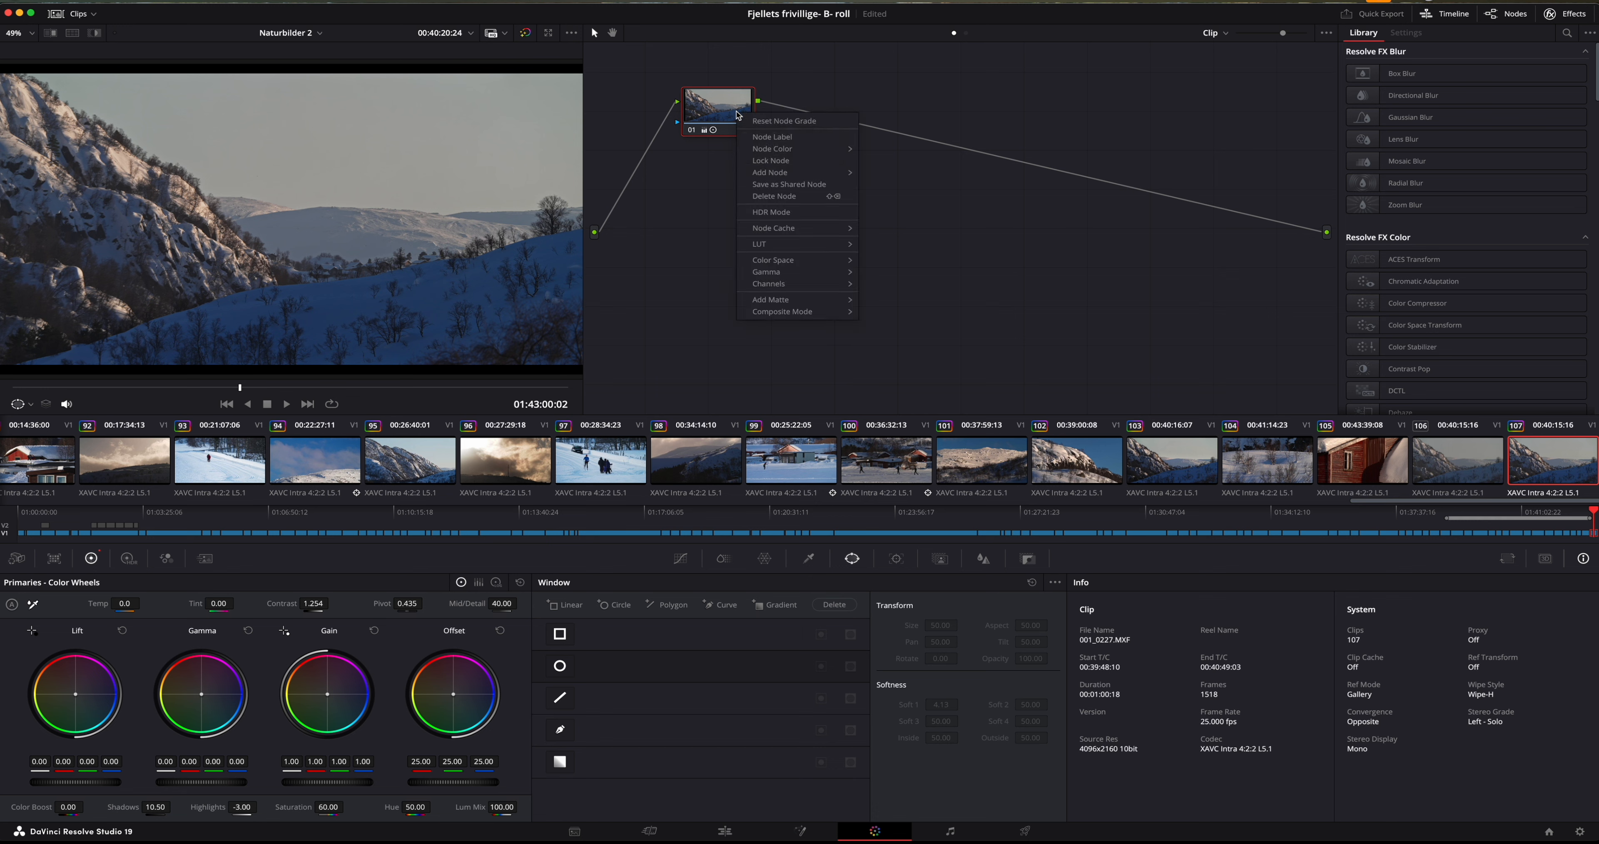
pyautogui.moveTo(848, 174)
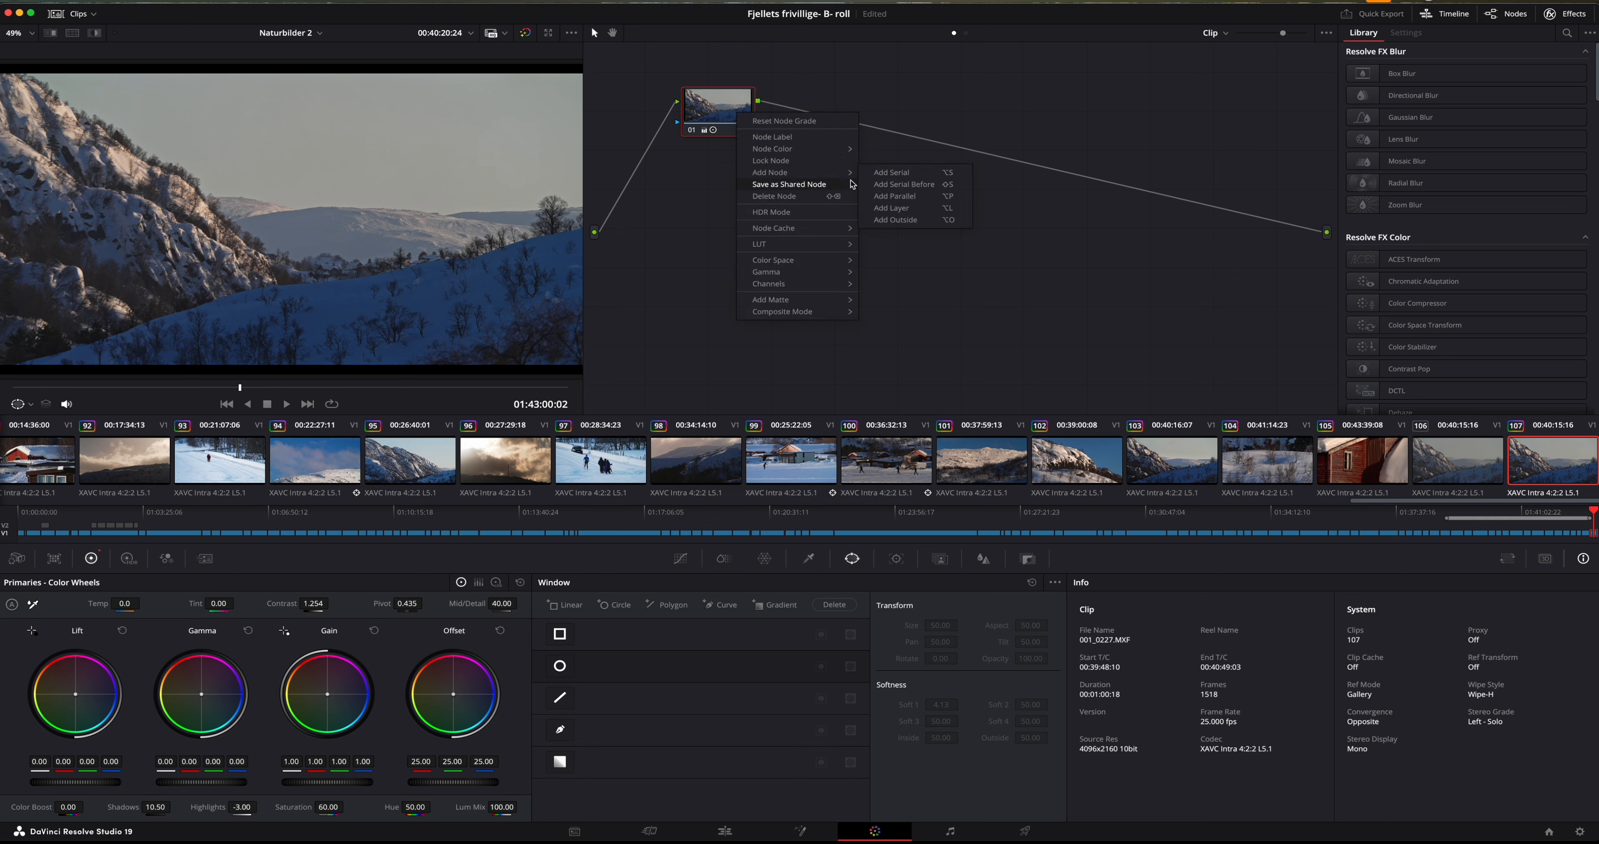
pyautogui.click(883, 176)
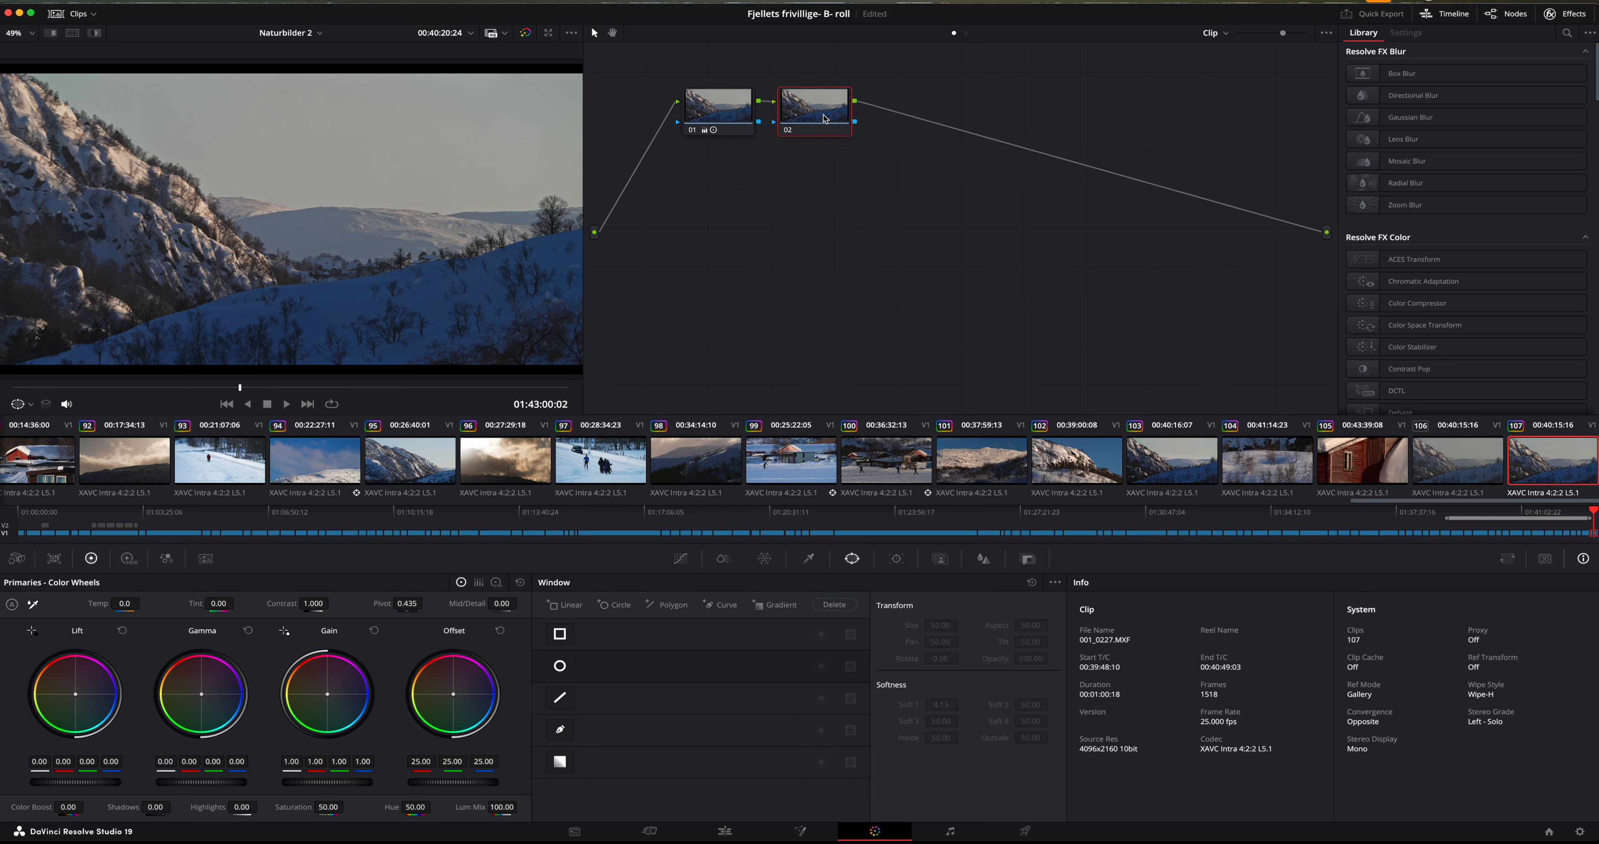
pyautogui.moveTo(841, 118); pyautogui.dragTo(851, 118)
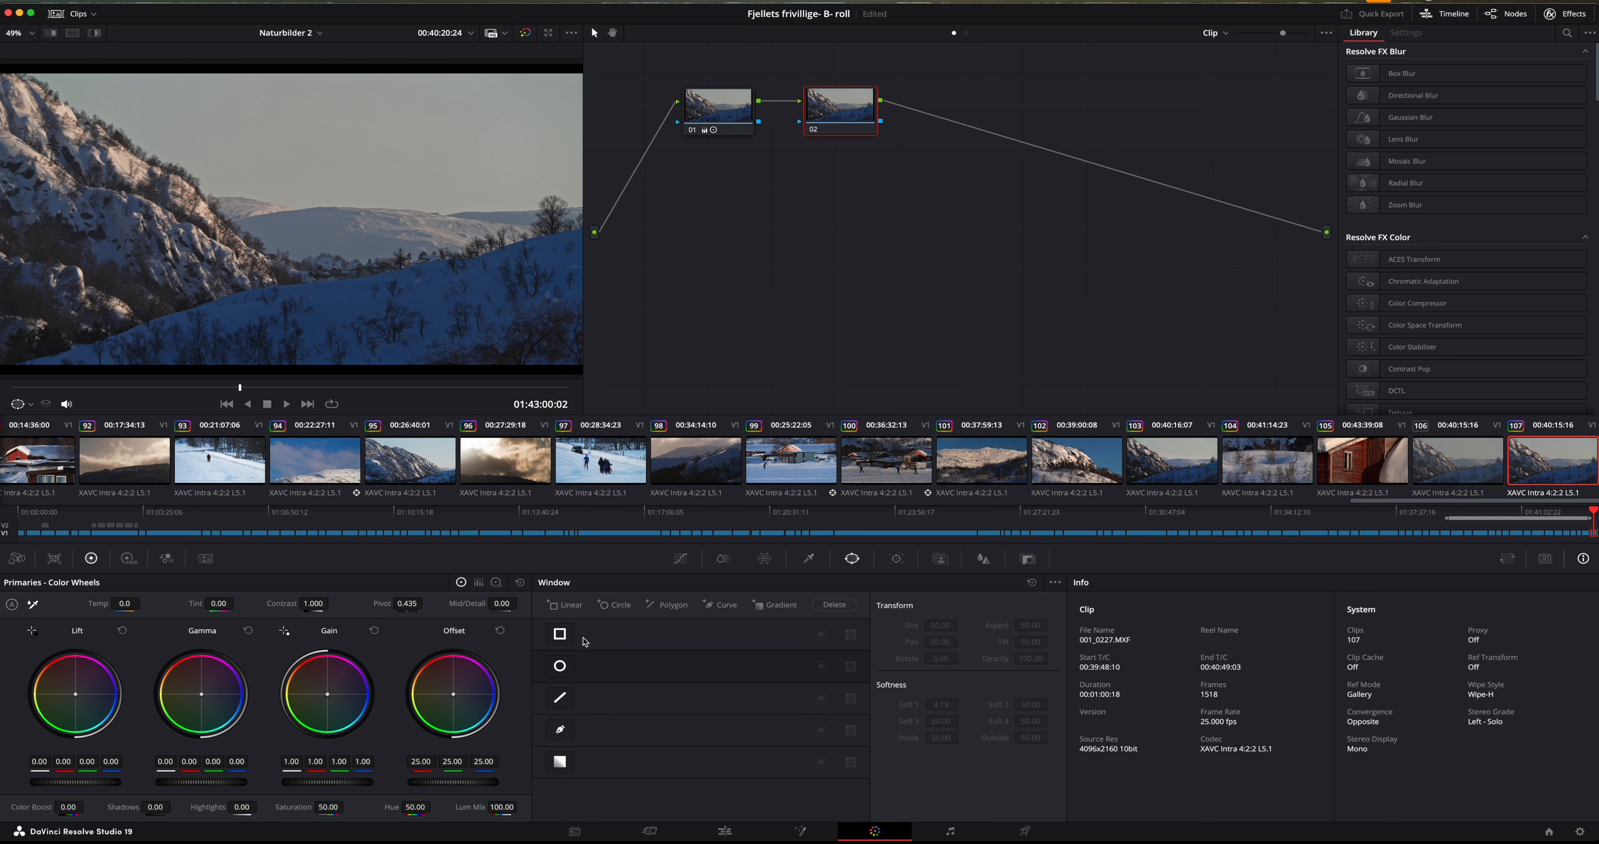
# - Add a rectangular window to node 02 and reshape its corners to cover the rocky mountainside
pyautogui.click(561, 635)
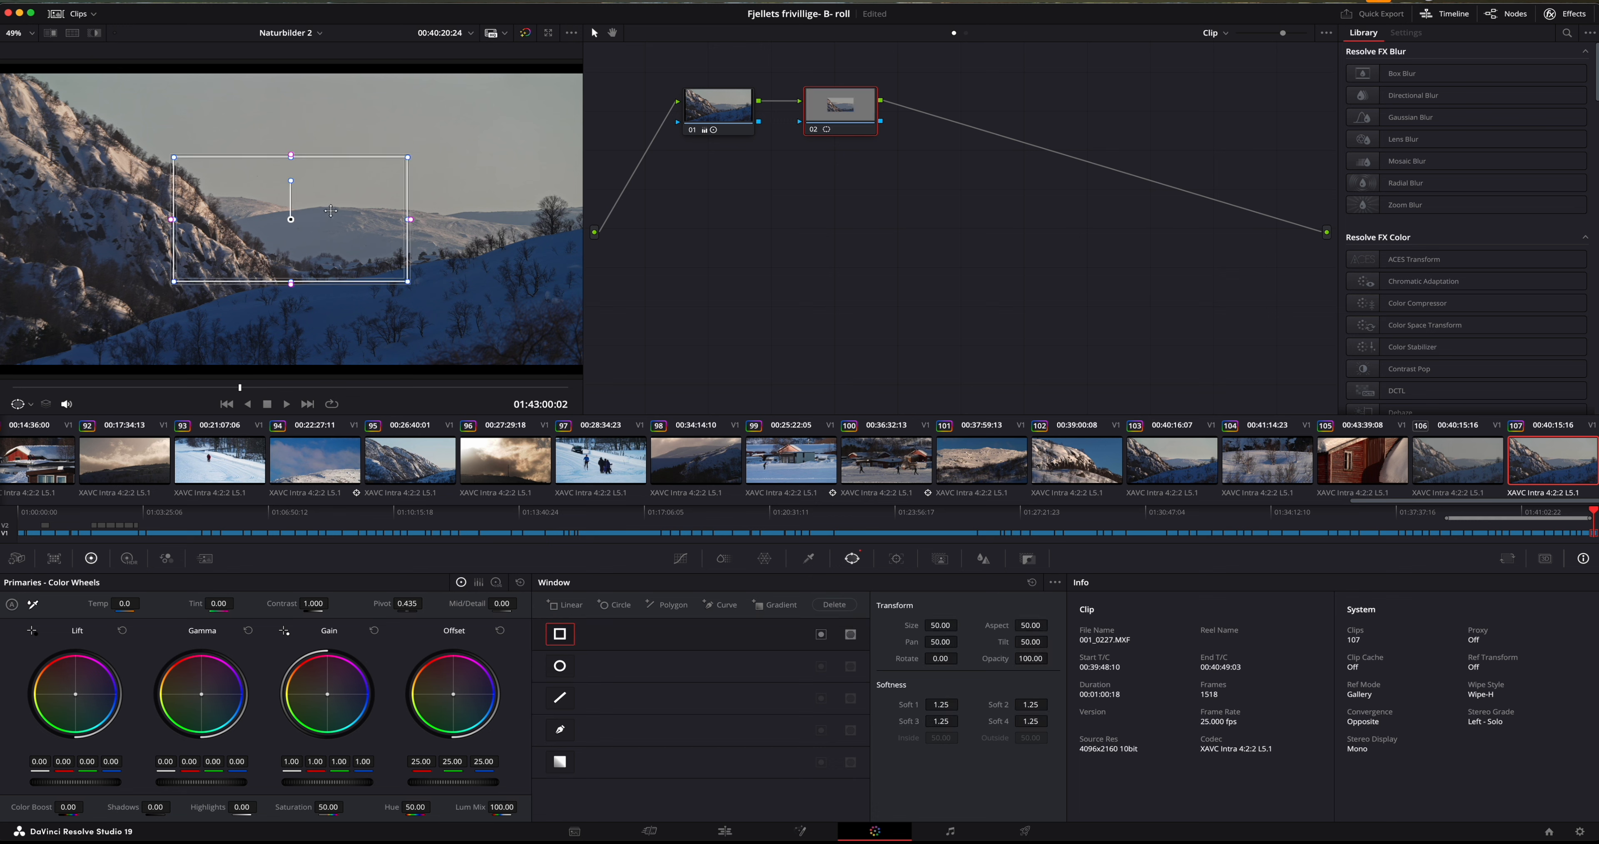
pyautogui.moveTo(338, 208); pyautogui.dragTo(164, 123)
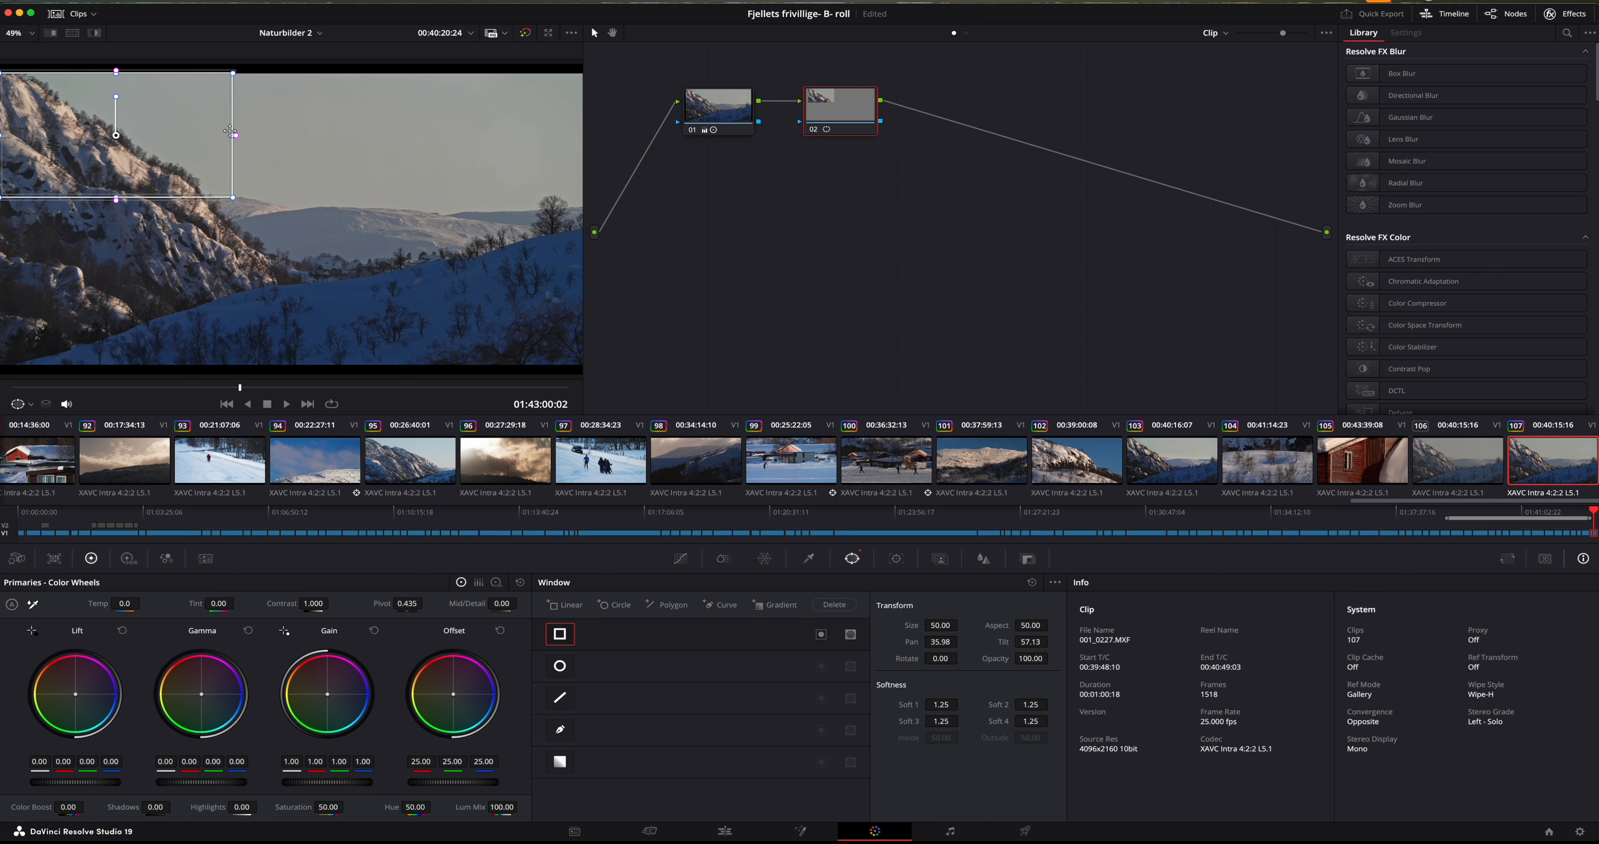
pyautogui.moveTo(235, 75); pyautogui.dragTo(288, 284)
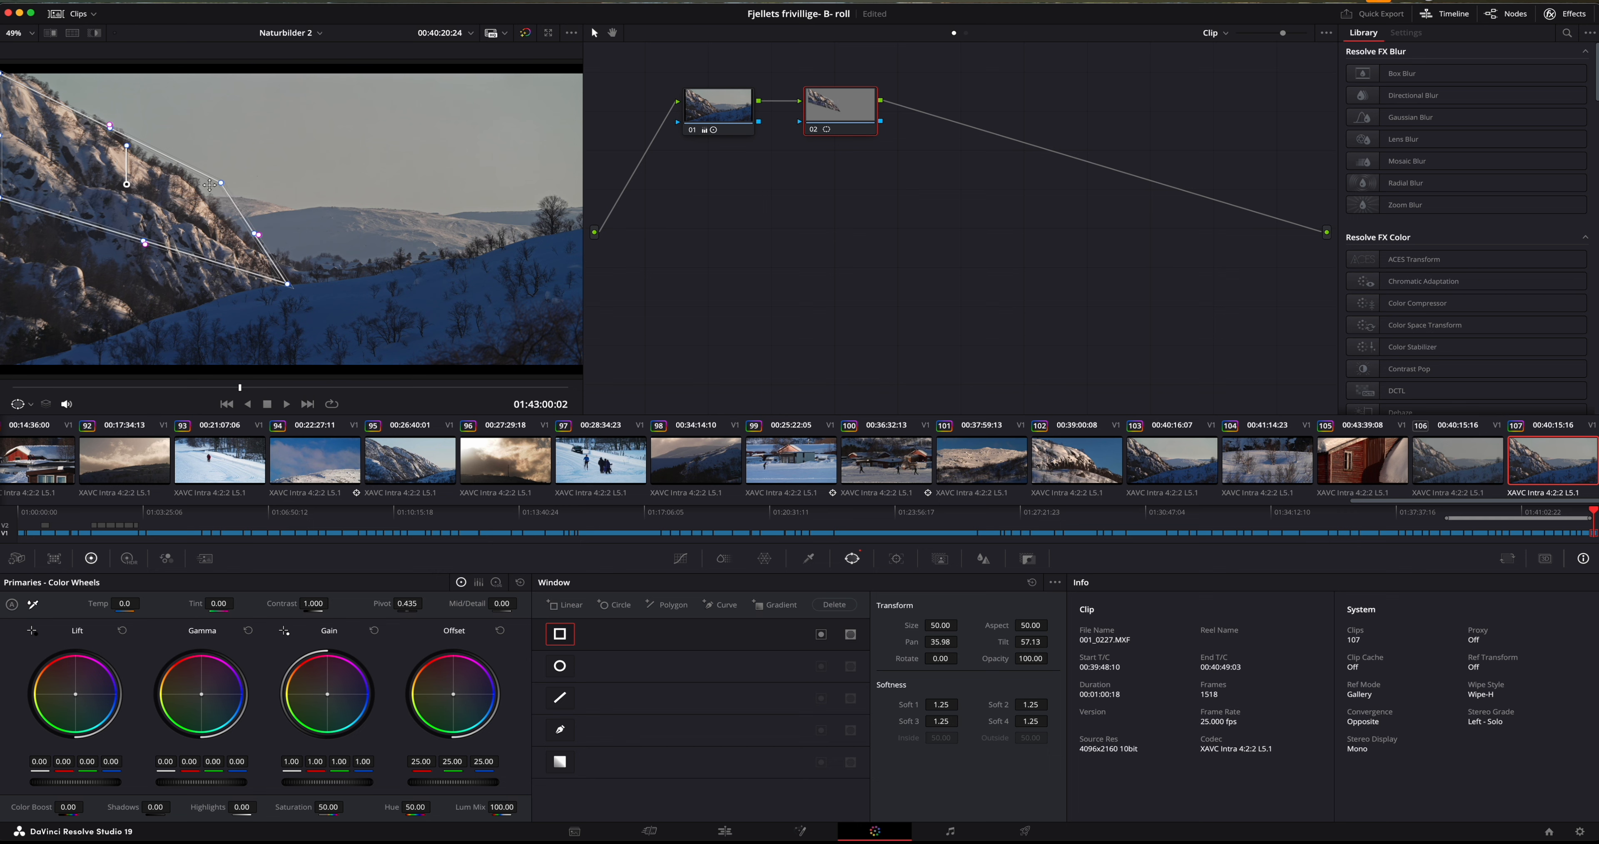
pyautogui.moveTo(221, 183); pyautogui.dragTo(225, 186)
pyautogui.moveTo(143, 241); pyautogui.dragTo(144, 239)
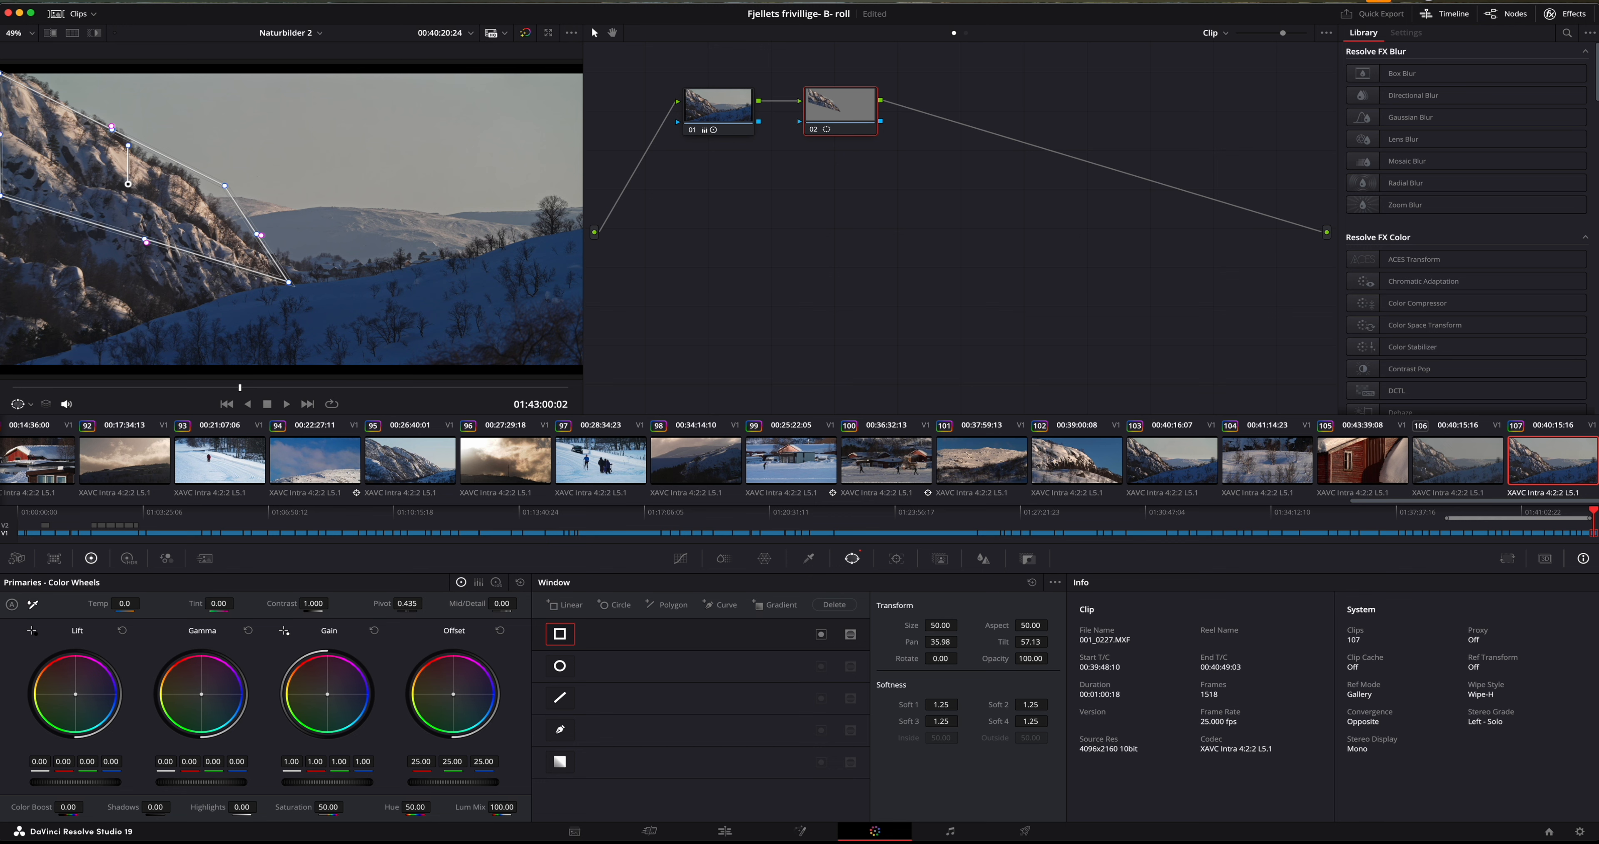
pyautogui.moveTo(3, 200); pyautogui.dragTo(3, 367)
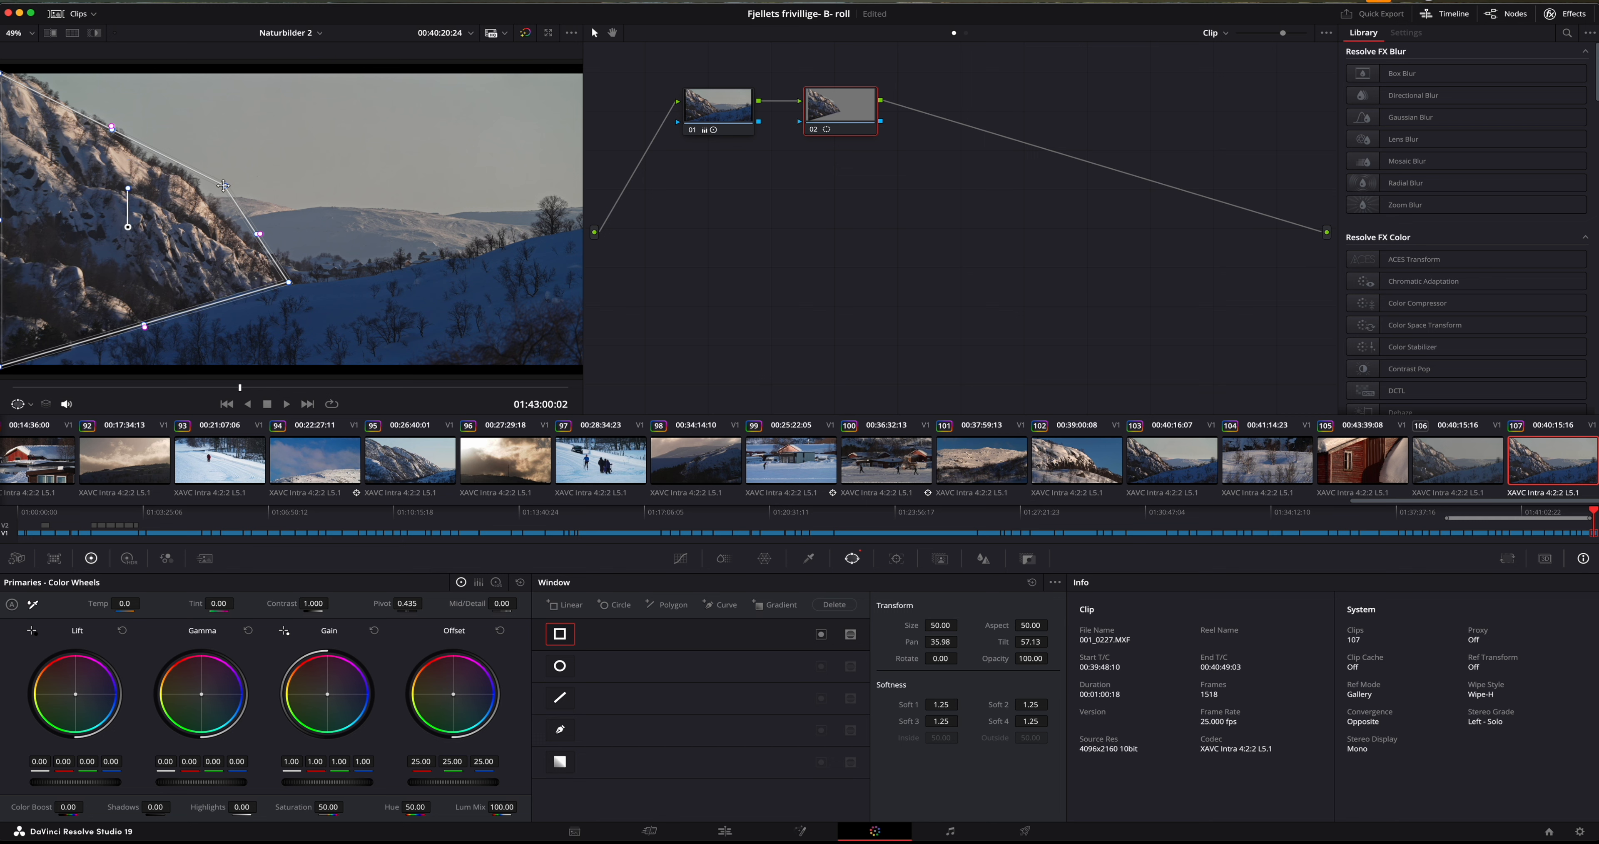
# - Refine the mountainside window's corners to follow the rock outline and save the project
pyautogui.moveTo(225, 185); pyautogui.dragTo(225, 184)
pyautogui.moveTo(3, 73); pyautogui.dragTo(1, 77)
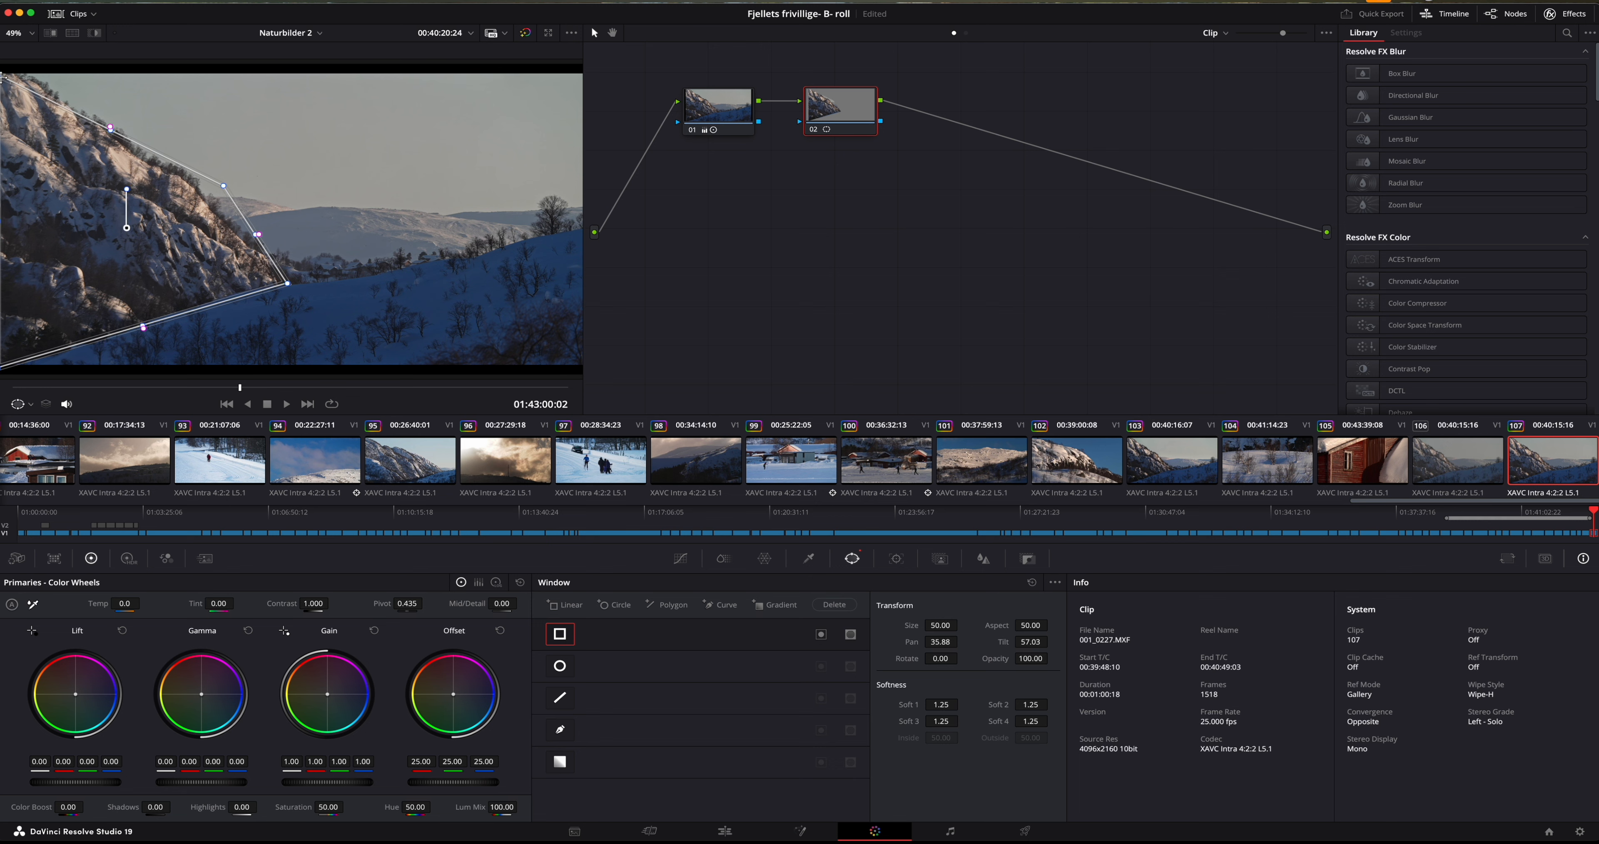
pyautogui.moveTo(111, 128); pyautogui.dragTo(113, 123)
pyautogui.moveTo(226, 179); pyautogui.dragTo(199, 176)
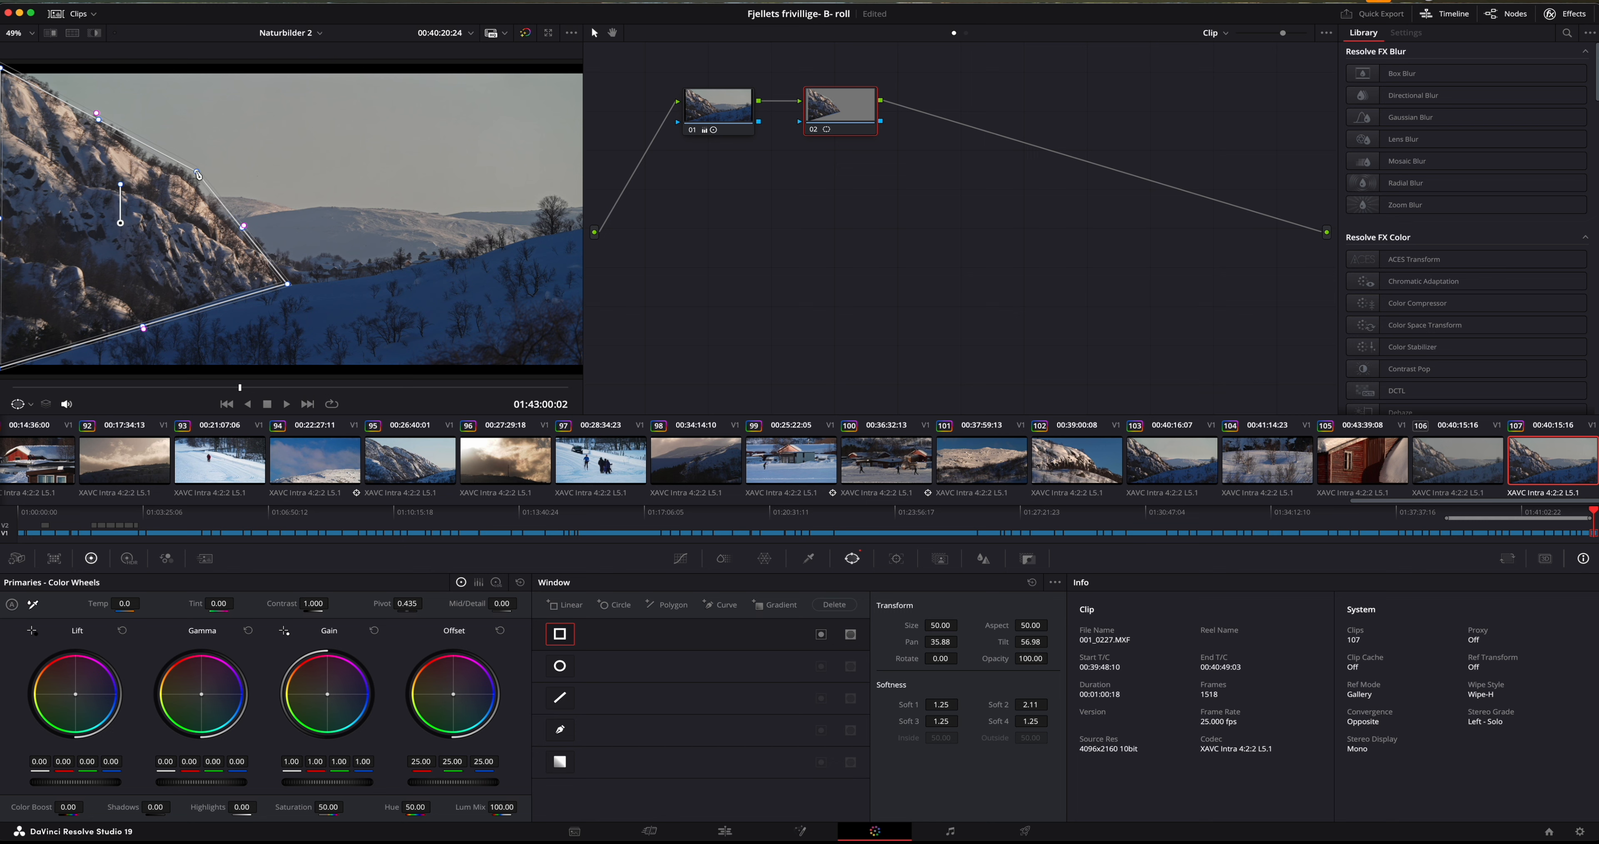
pyautogui.moveTo(287, 285); pyautogui.dragTo(292, 288)
pyautogui.press('super+s')
# - Feather the mountainside window's edges to about 14.15, 11.23, 8.62 and 12.42 for Soft 1 through Soft 4
pyautogui.moveTo(247, 229); pyautogui.dragTo(273, 232)
pyautogui.moveTo(117, 132); pyautogui.dragTo(140, 114)
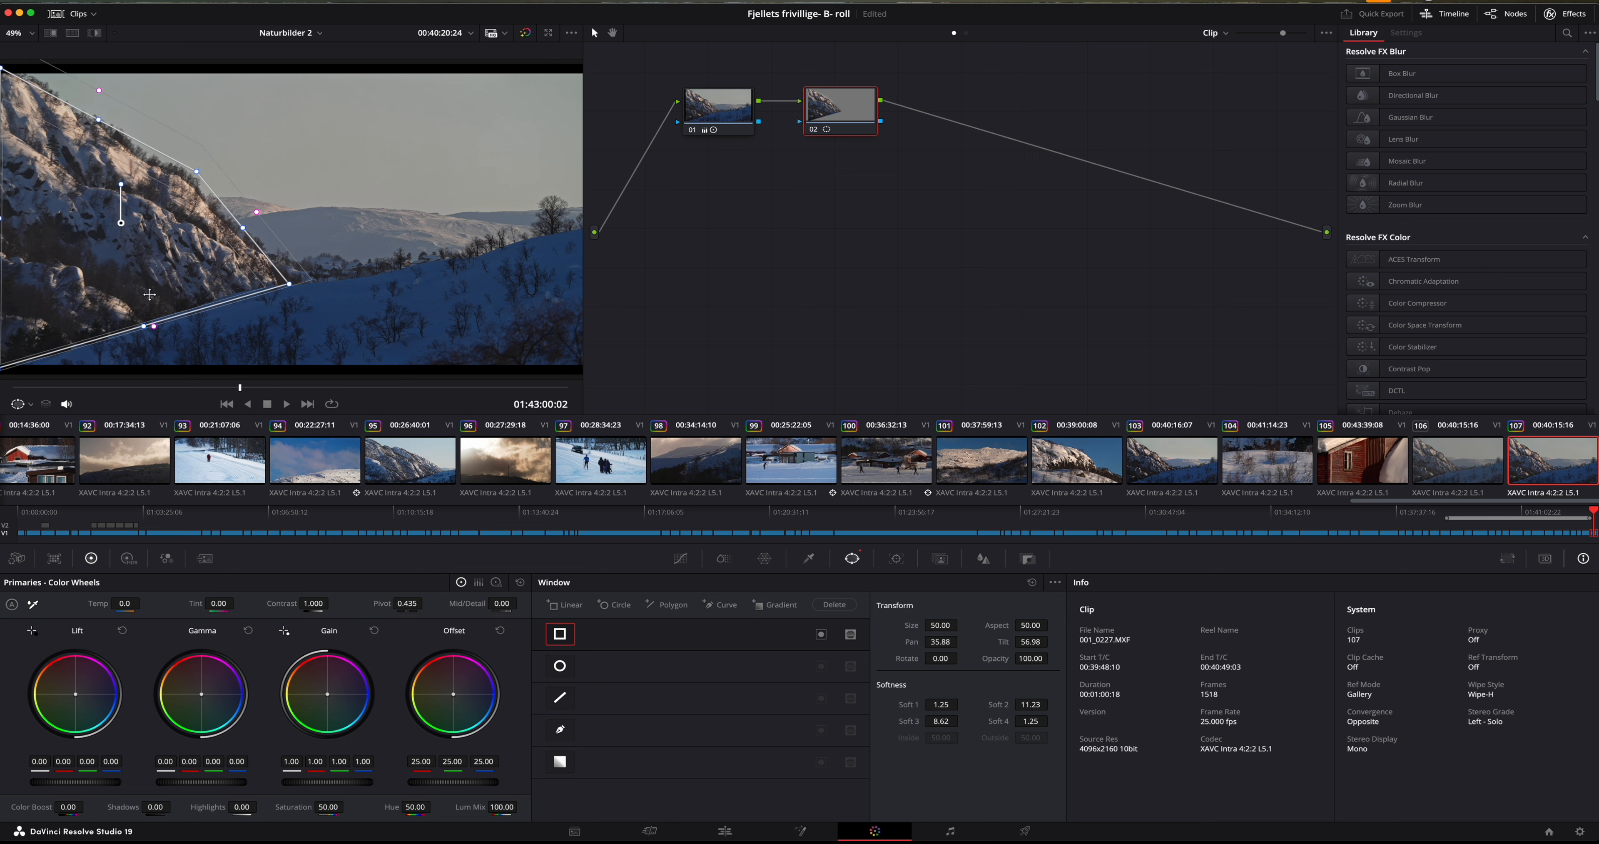
pyautogui.moveTo(155, 328); pyautogui.dragTo(165, 353)
pyautogui.moveTo(2, 219)
pyautogui.mouseDown()
pyautogui.moveTo(39, 224)
pyautogui.moveTo(2, 219)
pyautogui.mouseUp()
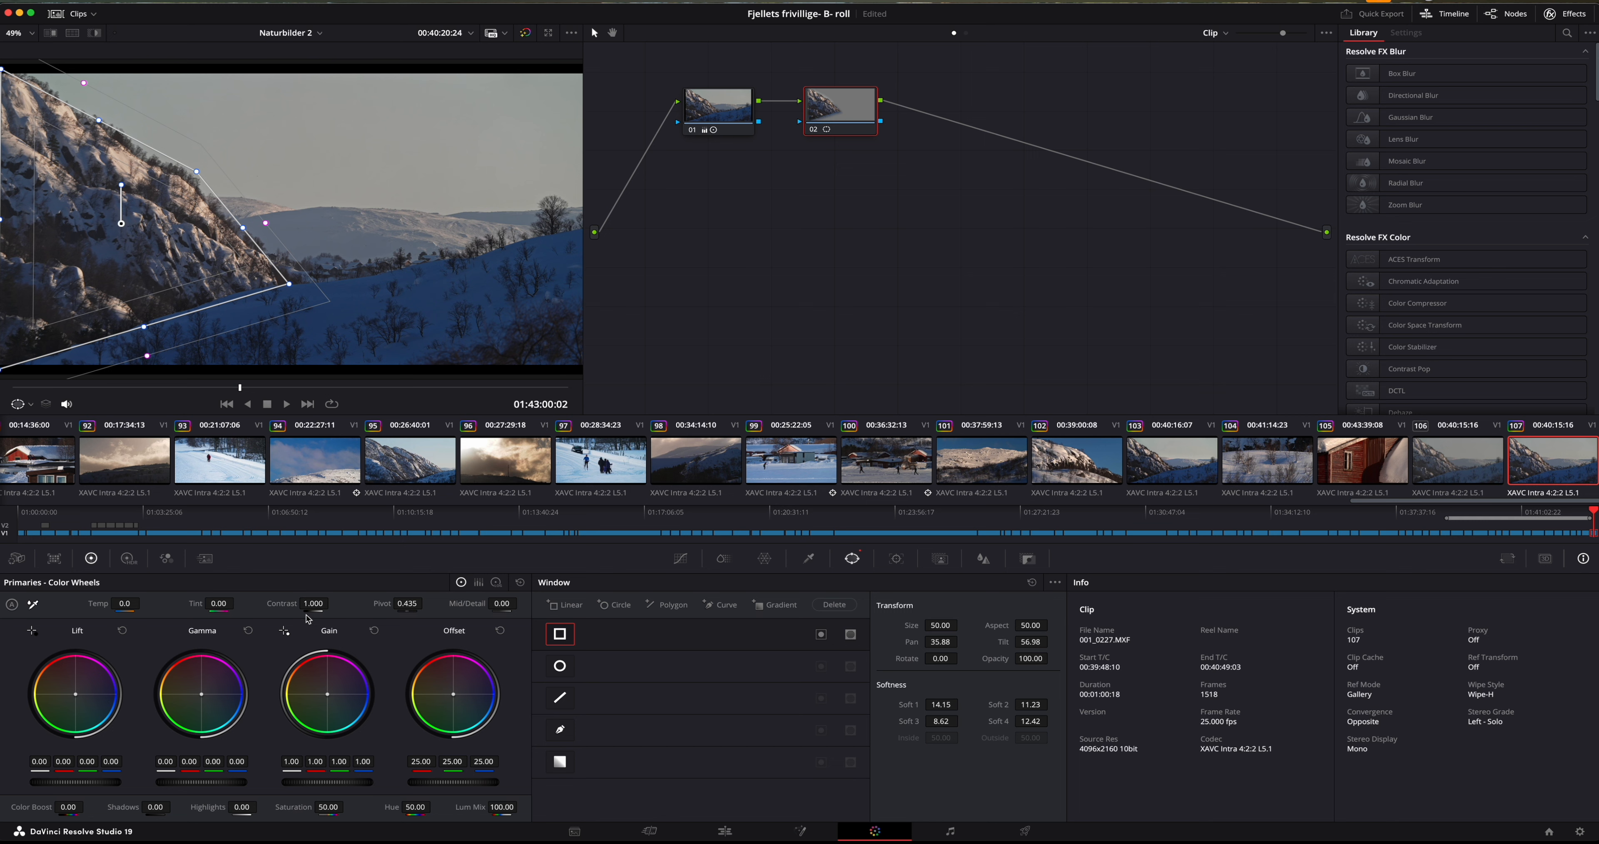
# - Raise node 02's contrast to 1.074 and compare the mountainside with the node disabled and enabled
pyautogui.moveTo(324, 603); pyautogui.dragTo(332, 603)
pyautogui.click(815, 129)
pyautogui.click(815, 129)
# - Add a serial node after node 02 and space it slightly away from that node
pyautogui.rightClick(847, 107)
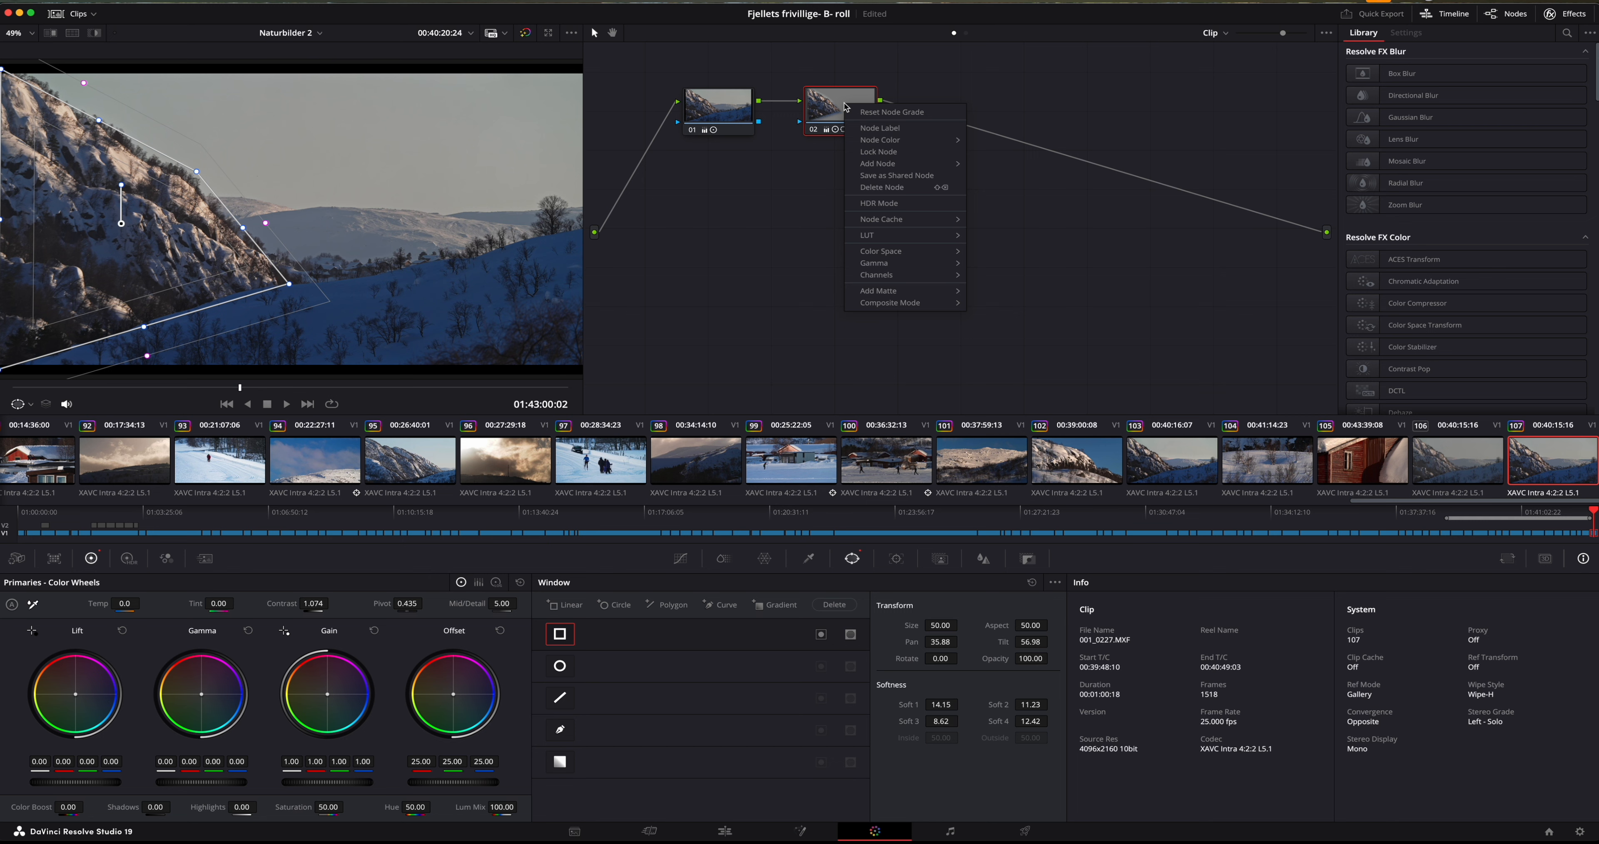
pyautogui.moveTo(875, 164)
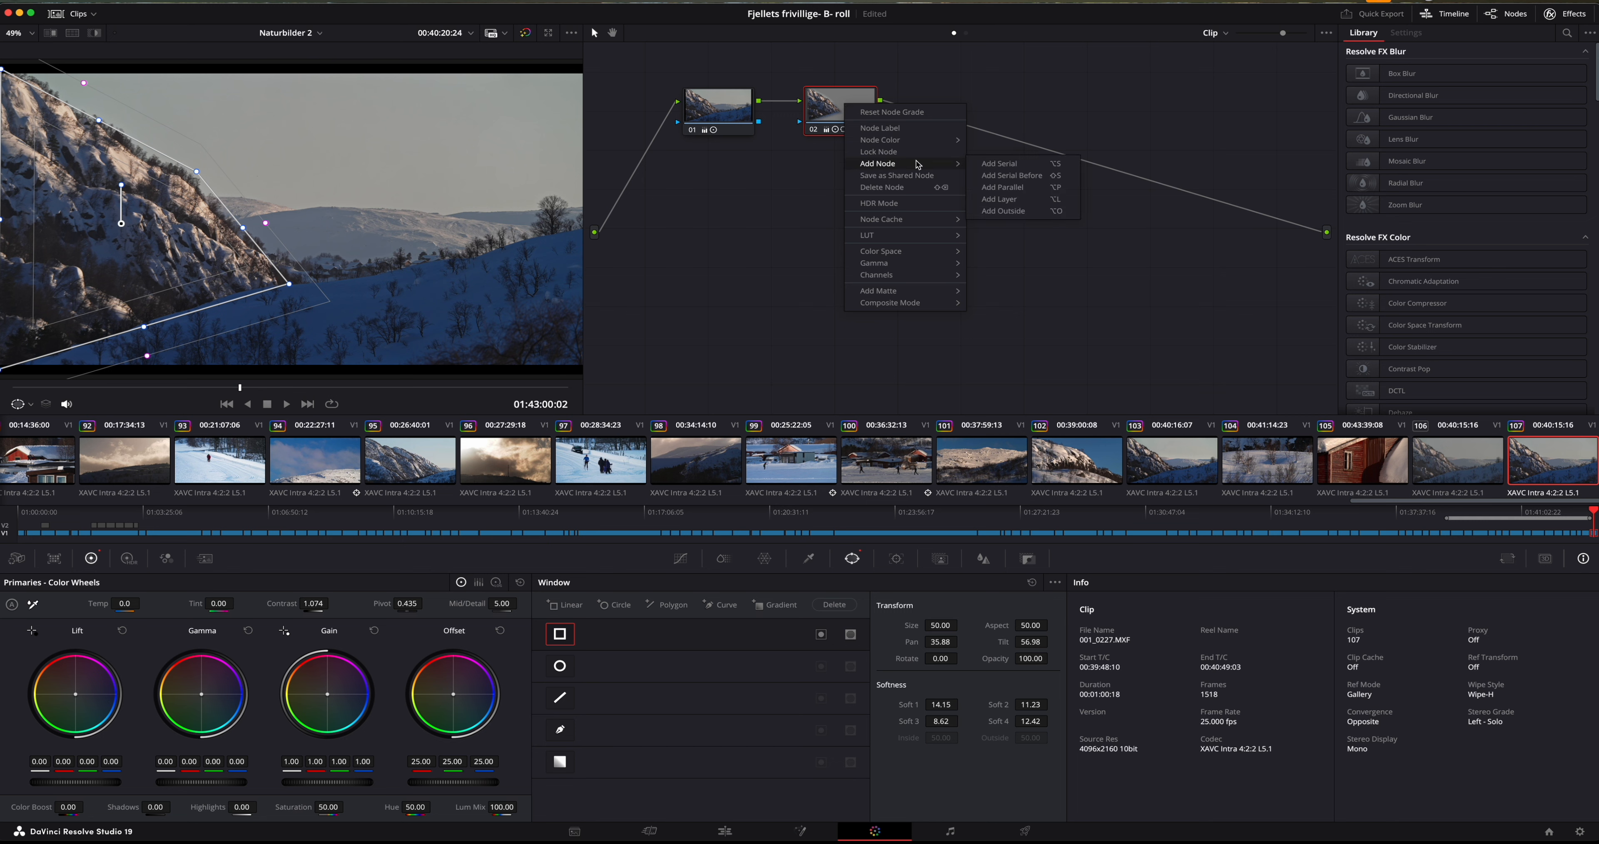
pyautogui.click(999, 166)
pyautogui.moveTo(932, 120); pyautogui.dragTo(944, 120)
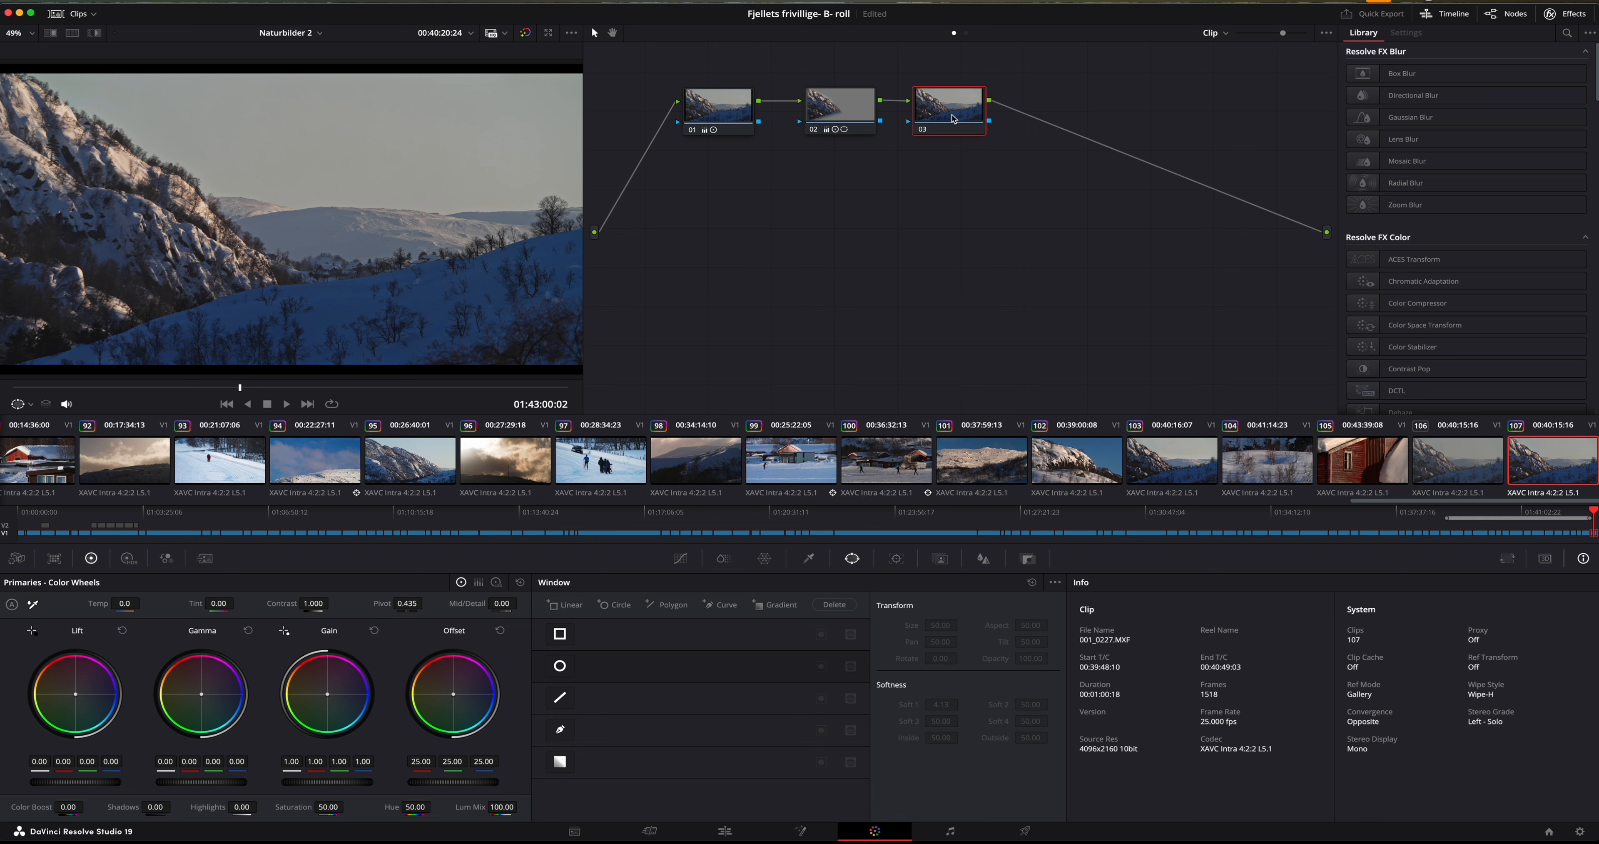
# - Add a rectangular window to node 03 and reshape it around the distant snowy hills in the valley
pyautogui.click(559, 633)
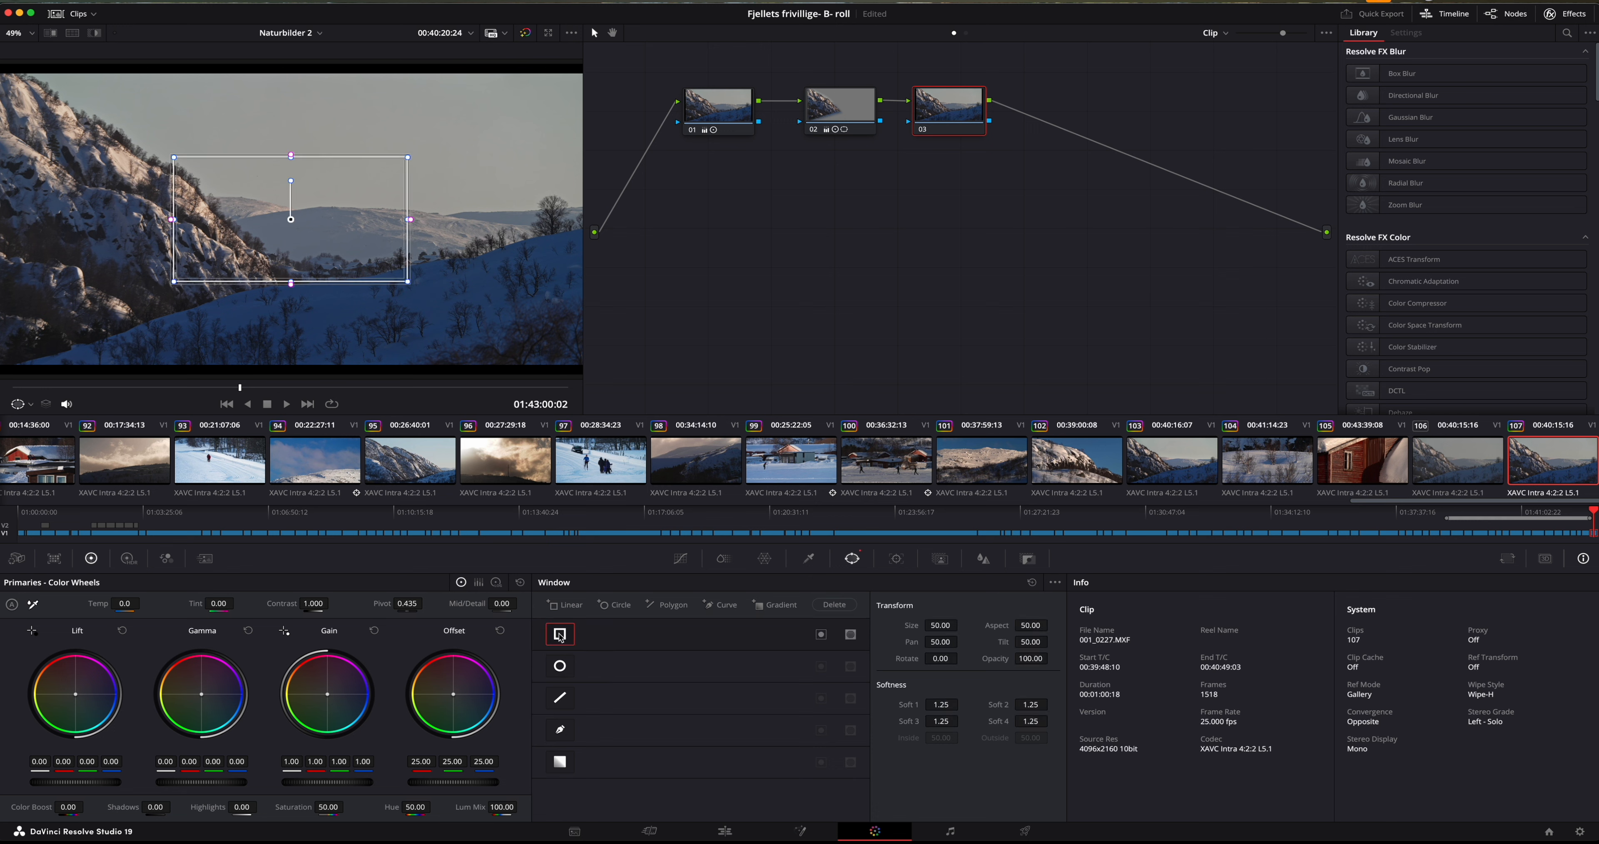
pyautogui.moveTo(341, 220); pyautogui.dragTo(426, 246)
pyautogui.moveTo(376, 309); pyautogui.dragTo(375, 282)
pyautogui.moveTo(376, 184); pyautogui.dragTo(375, 203)
pyautogui.moveTo(260, 244); pyautogui.dragTo(291, 279)
pyautogui.moveTo(494, 284); pyautogui.dragTo(496, 257)
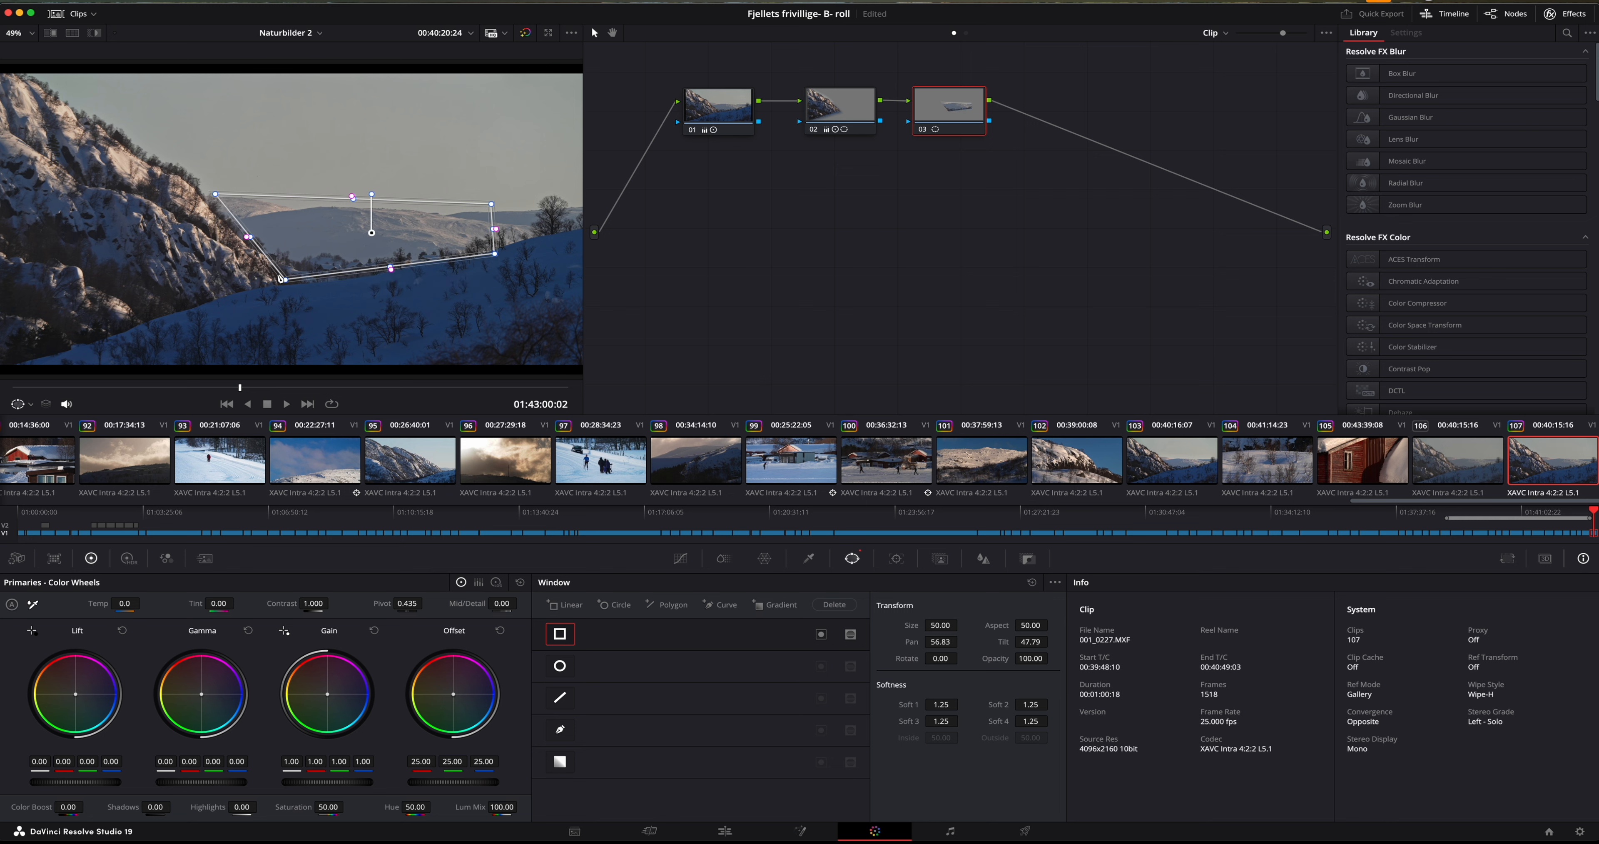
# - Extend the distant-hills window to the frame's right edge and align its lower border with the shaded foreground ridge
pyautogui.moveTo(288, 284); pyautogui.dragTo(289, 286)
pyautogui.moveTo(491, 203); pyautogui.dragTo(582, 196)
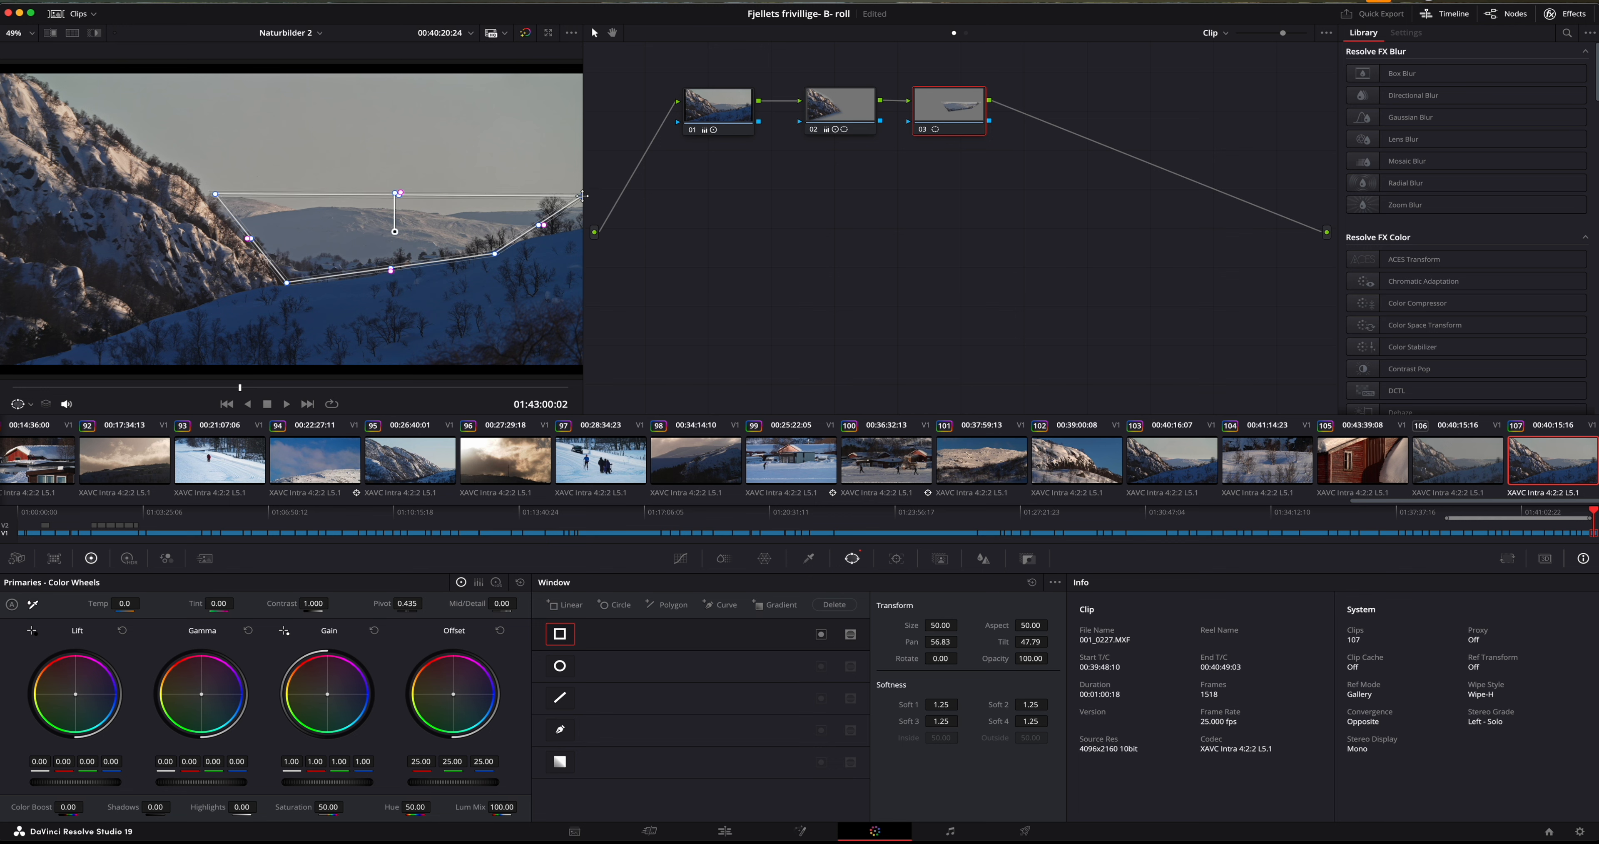
pyautogui.moveTo(496, 253); pyautogui.dragTo(495, 192)
pyautogui.moveTo(539, 239); pyautogui.dragTo(583, 198)
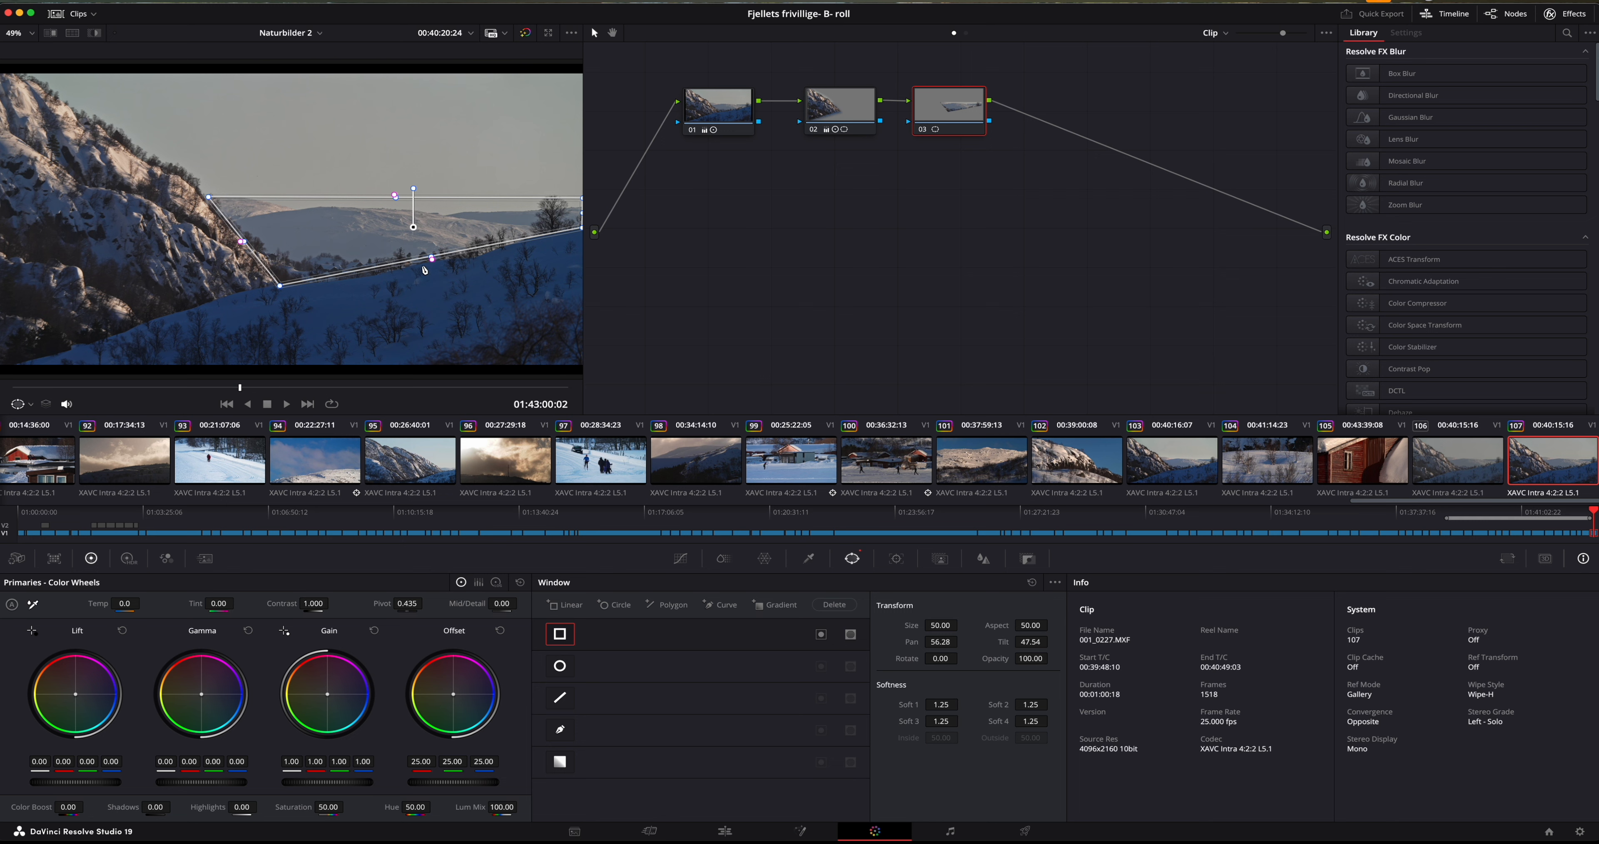
pyautogui.click(423, 251)
pyautogui.moveTo(434, 260); pyautogui.dragTo(434, 265)
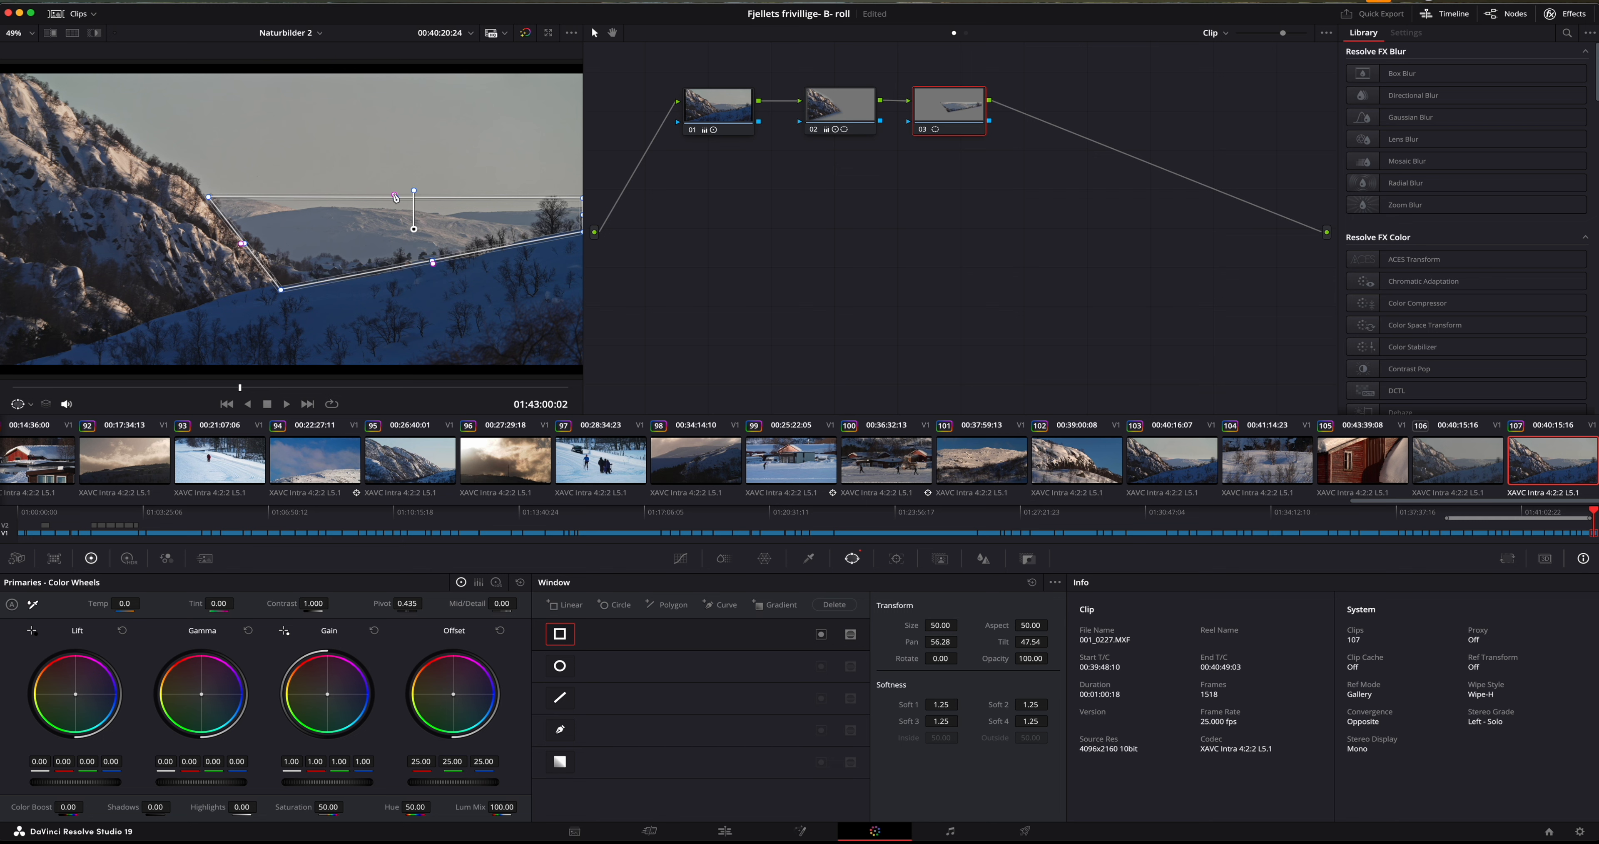
# - Soften the distant-hills window's edges on node 03 with Soft 1 at 9.30, Soft 2 at 8.48 and Soft 4 at 5.64
pyautogui.moveTo(395, 197); pyautogui.dragTo(388, 179)
pyautogui.moveTo(235, 236); pyautogui.dragTo(266, 236)
pyautogui.moveTo(425, 269); pyautogui.dragTo(426, 278)
# - Set node 03's contrast to 1.112, midtone detail to 8.50 and saturation to 60.40, comparing the hills with the node disabled and enabled
pyautogui.moveTo(333, 603); pyautogui.dragTo(333, 603)
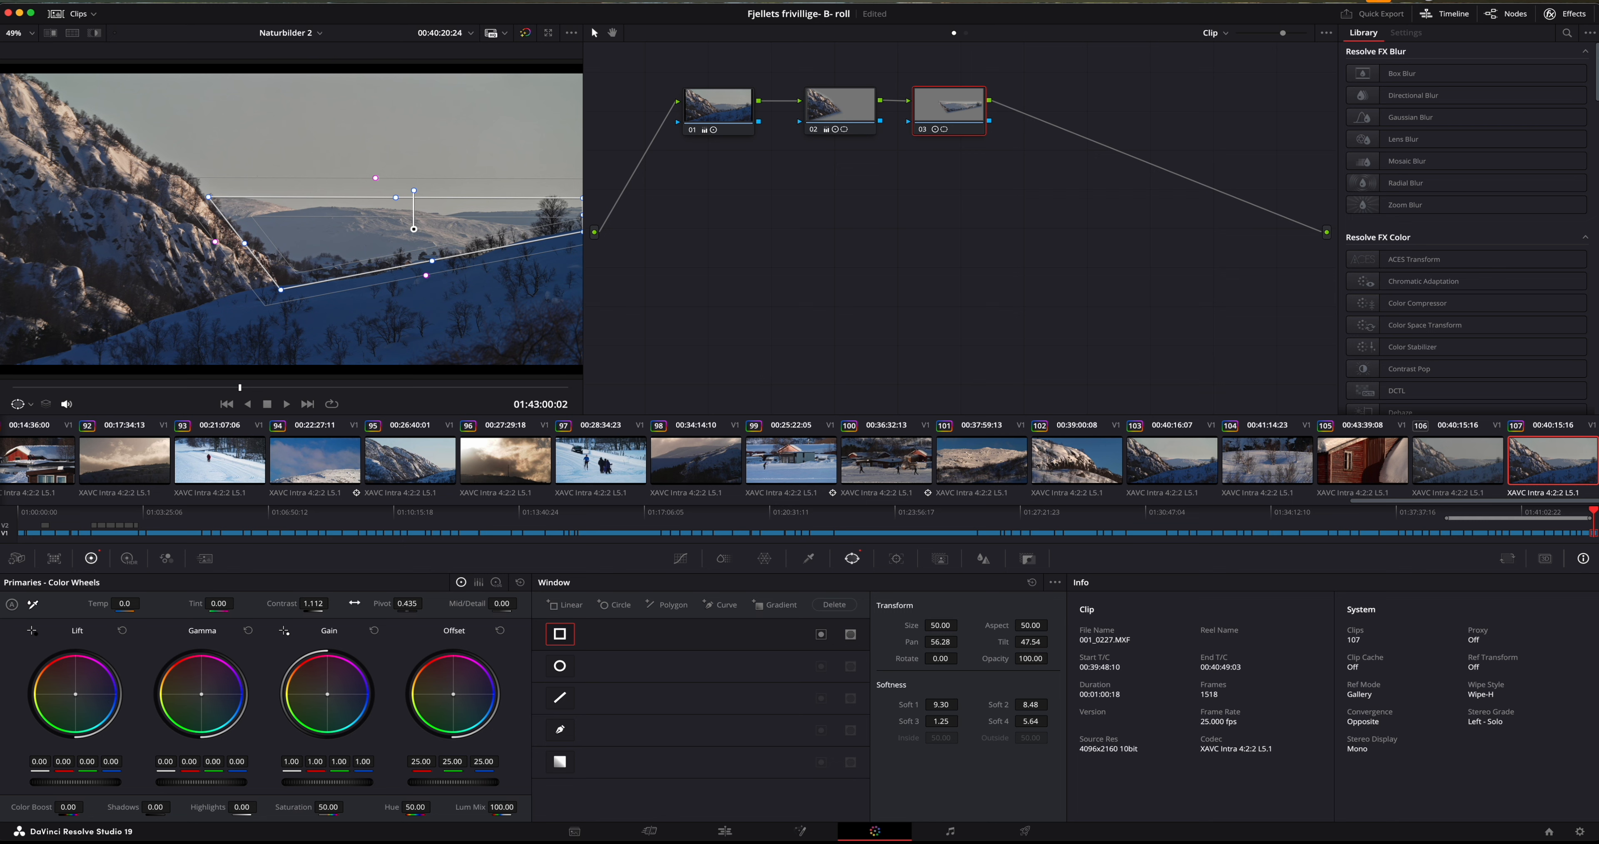
pyautogui.moveTo(502, 603); pyautogui.dragTo(521, 603)
pyautogui.click(924, 131)
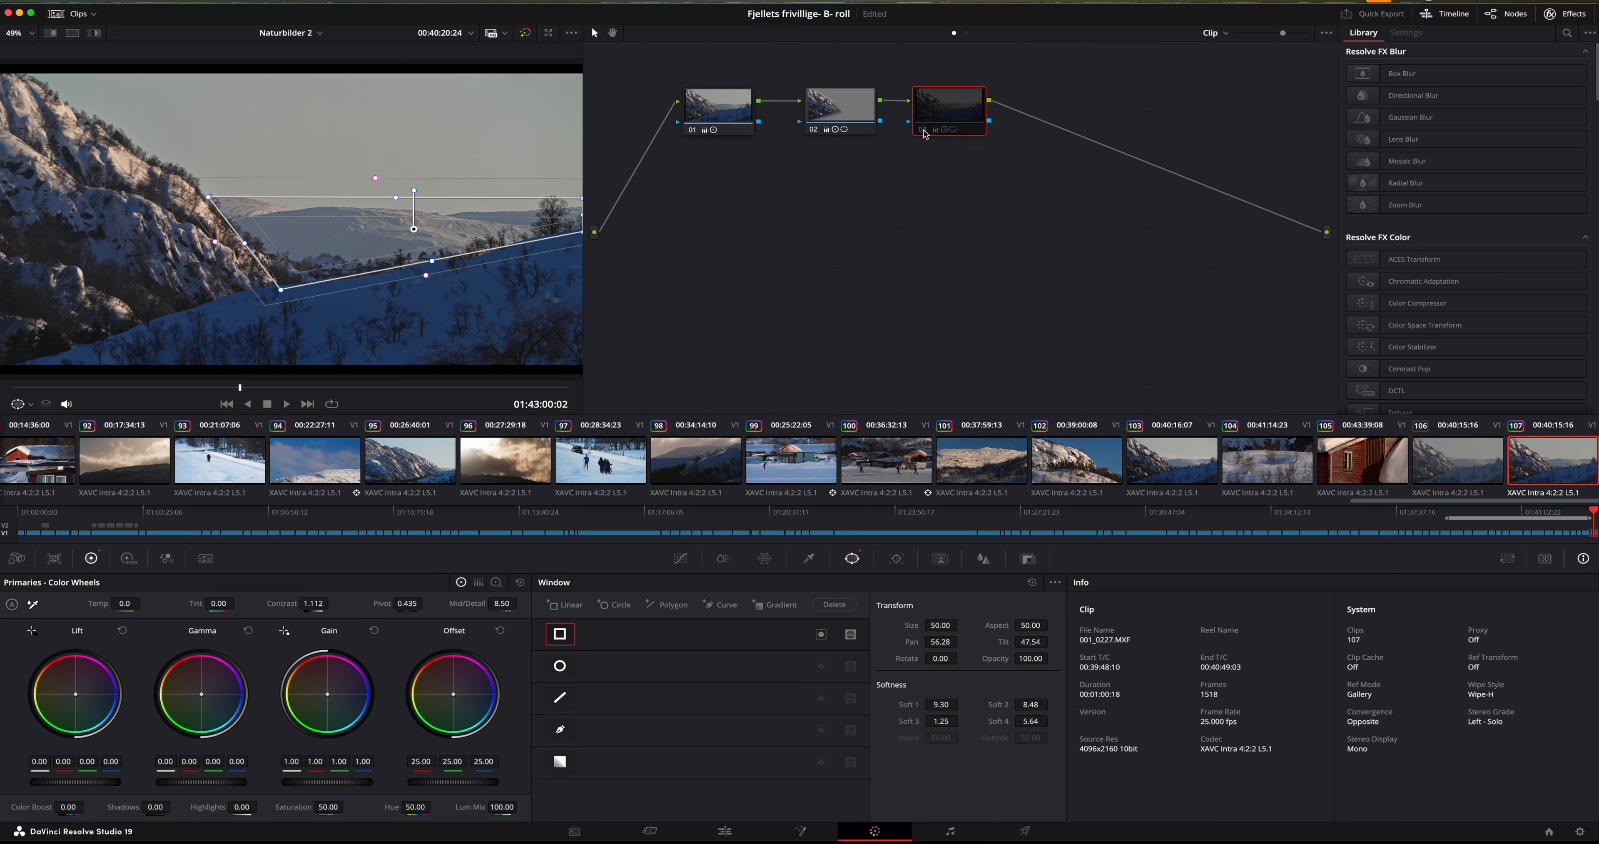
pyautogui.click(924, 130)
pyautogui.click(923, 130)
pyautogui.click(924, 131)
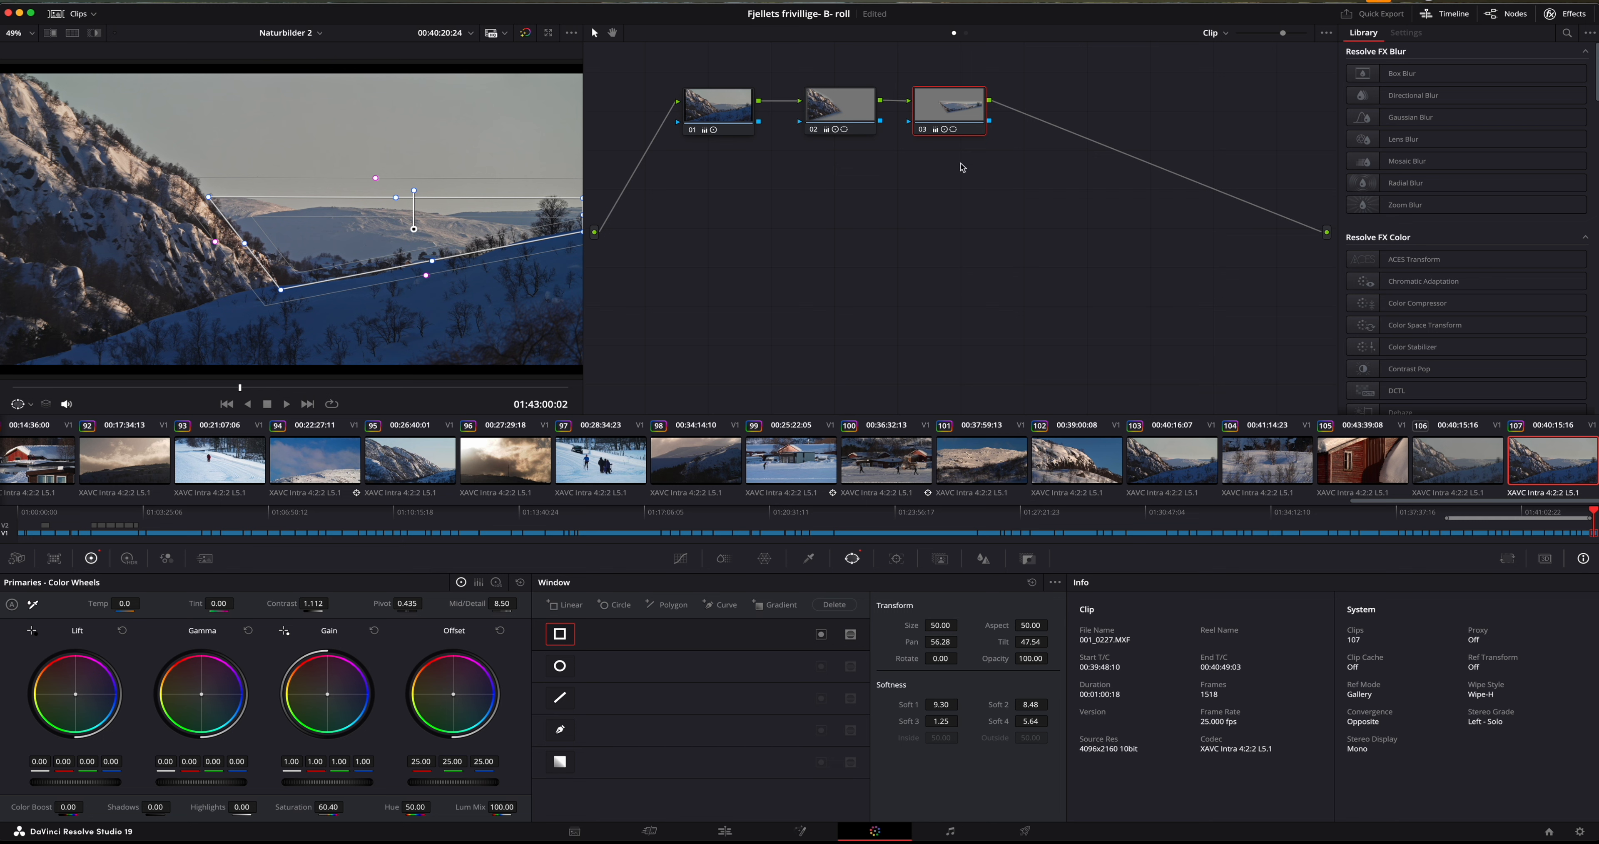
# - Add a serial node after node 03 and space it slightly away from that node
pyautogui.moveTo(946, 106); pyautogui.dragTo(949, 105)
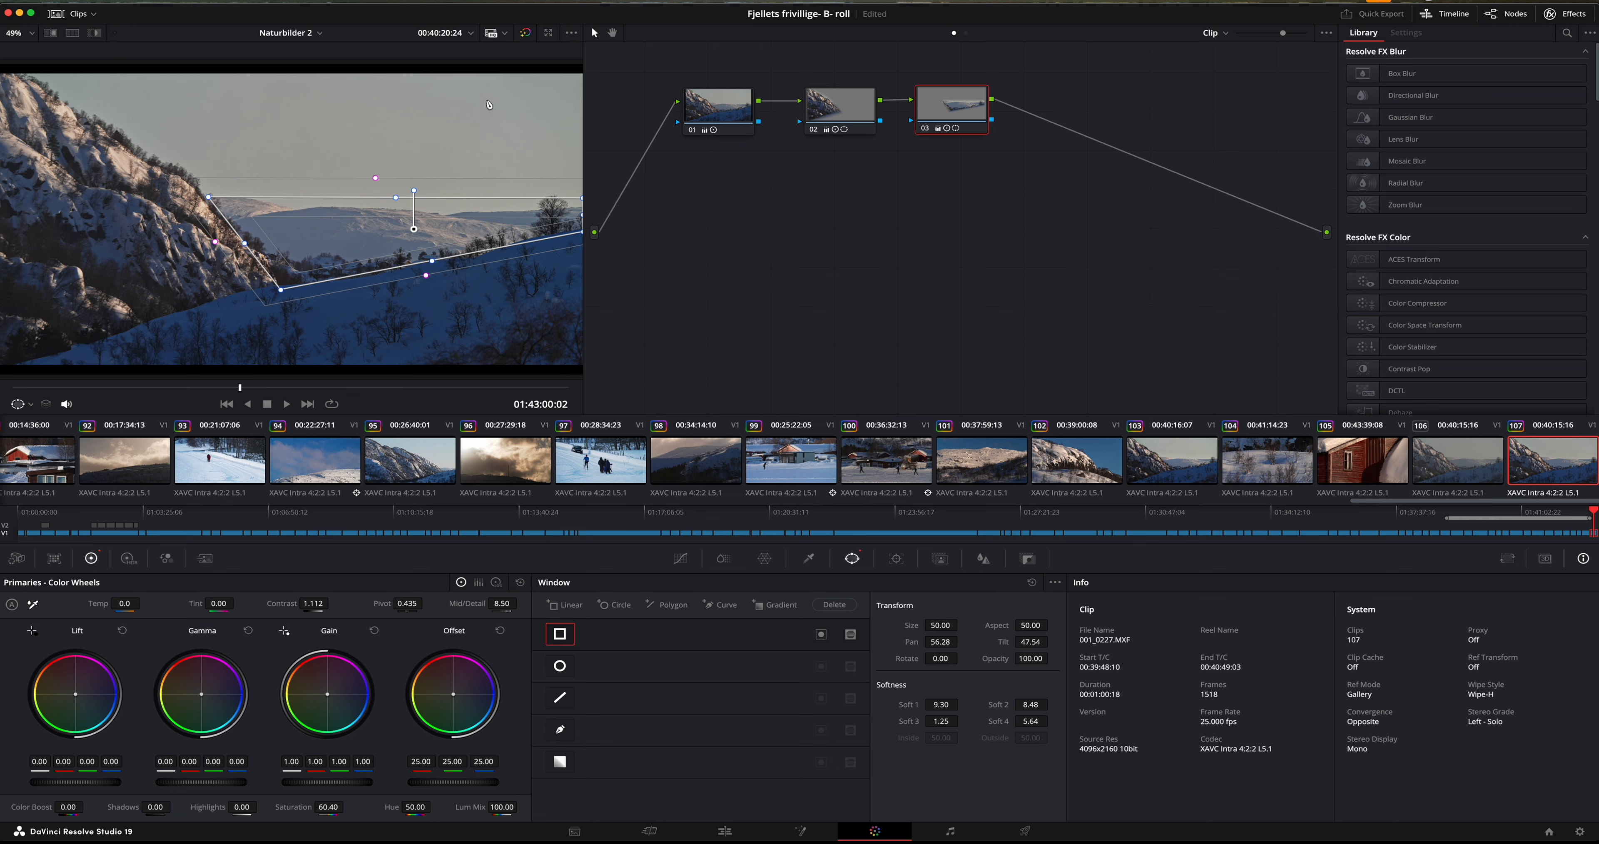
pyautogui.rightClick(933, 115)
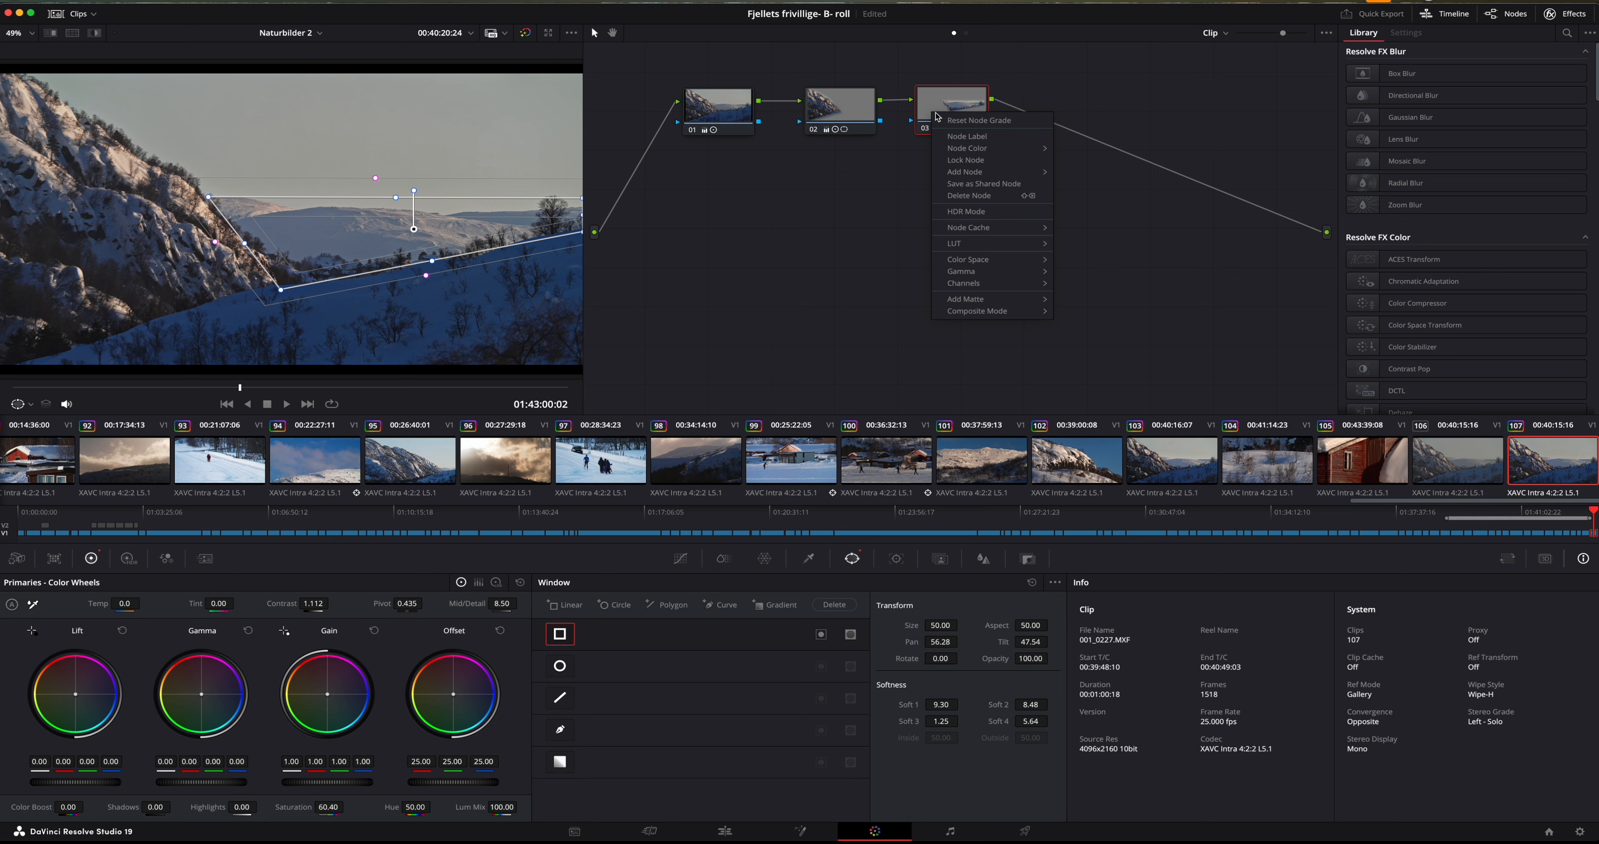
pyautogui.moveTo(966, 177)
pyautogui.click(1080, 174)
pyautogui.moveTo(1038, 116); pyautogui.dragTo(1057, 114)
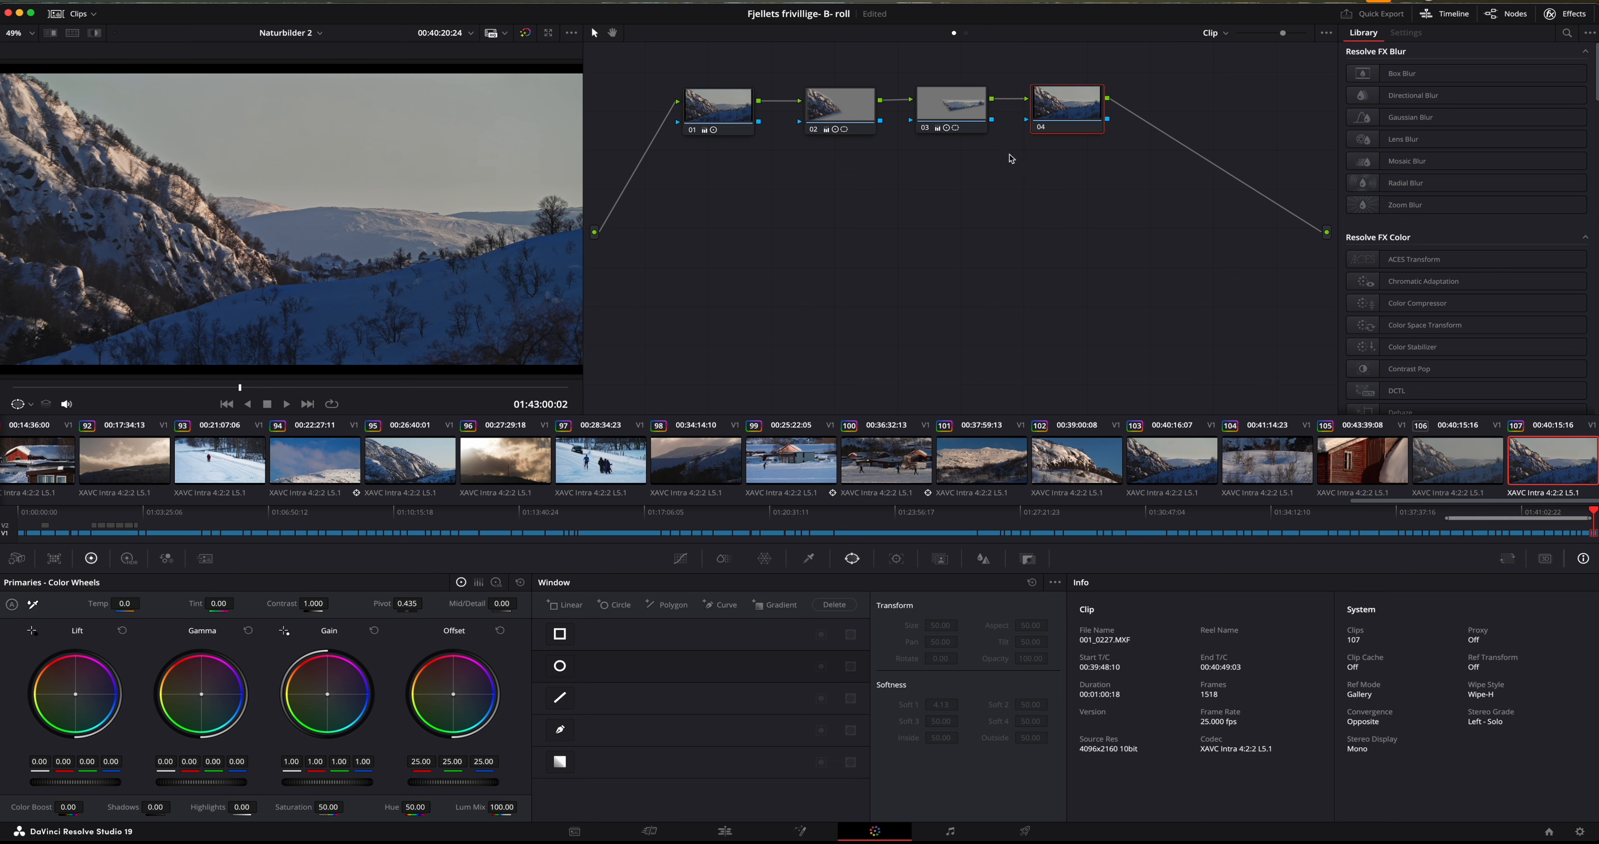
# - Add a rectangular window to node 04 and reshape it over the sky between the mountain slope and the horizon
pyautogui.click(559, 634)
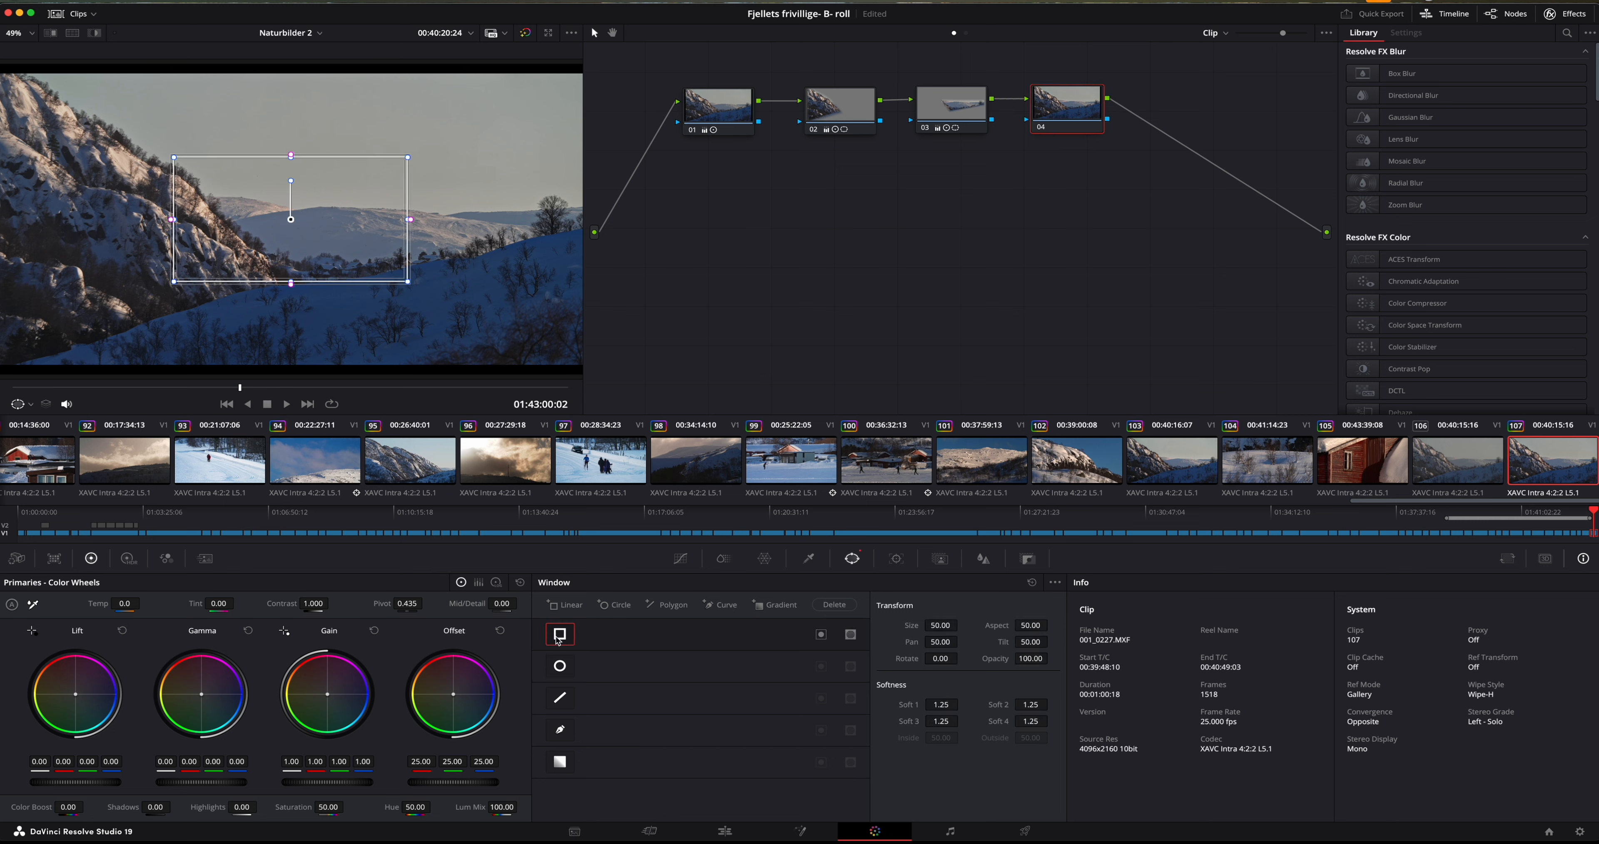
pyautogui.moveTo(322, 216); pyautogui.dragTo(184, 167)
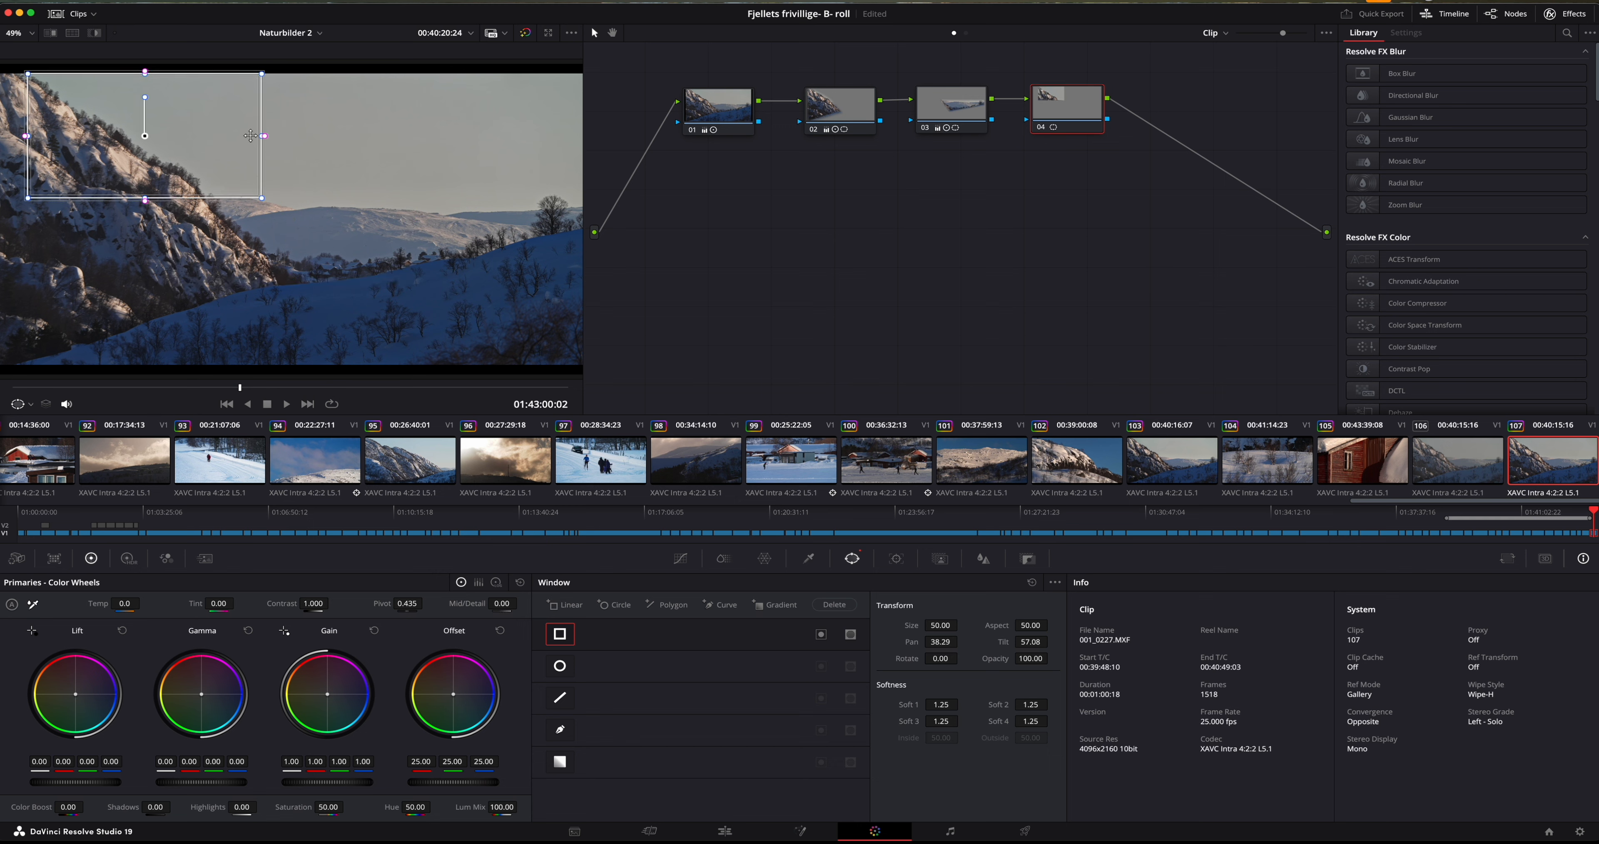
pyautogui.moveTo(264, 135); pyautogui.dragTo(598, 140)
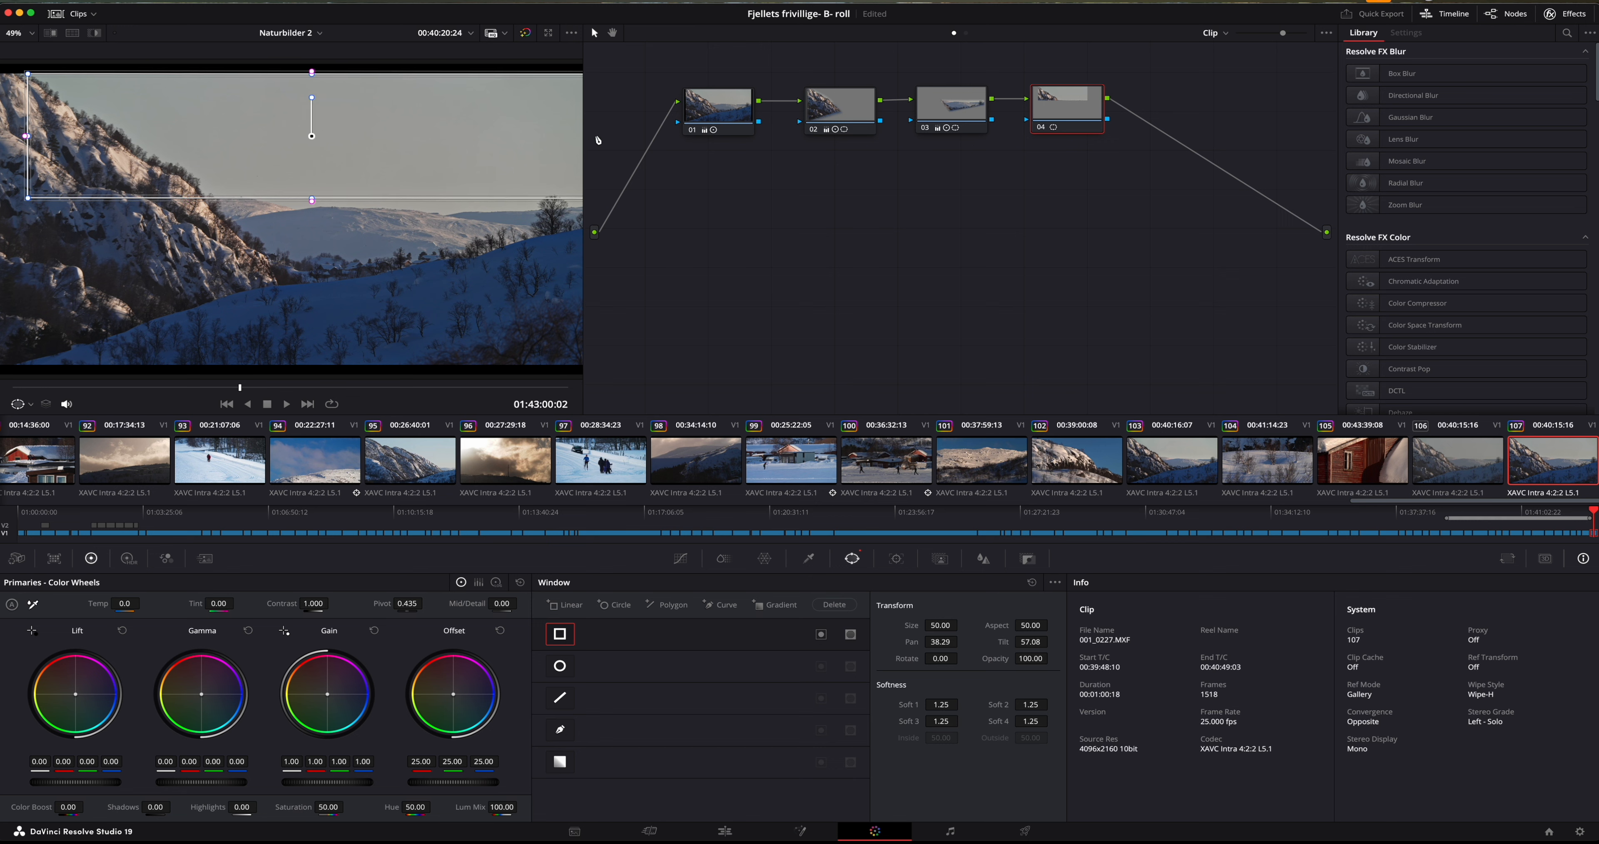
pyautogui.moveTo(28, 199); pyautogui.dragTo(191, 180)
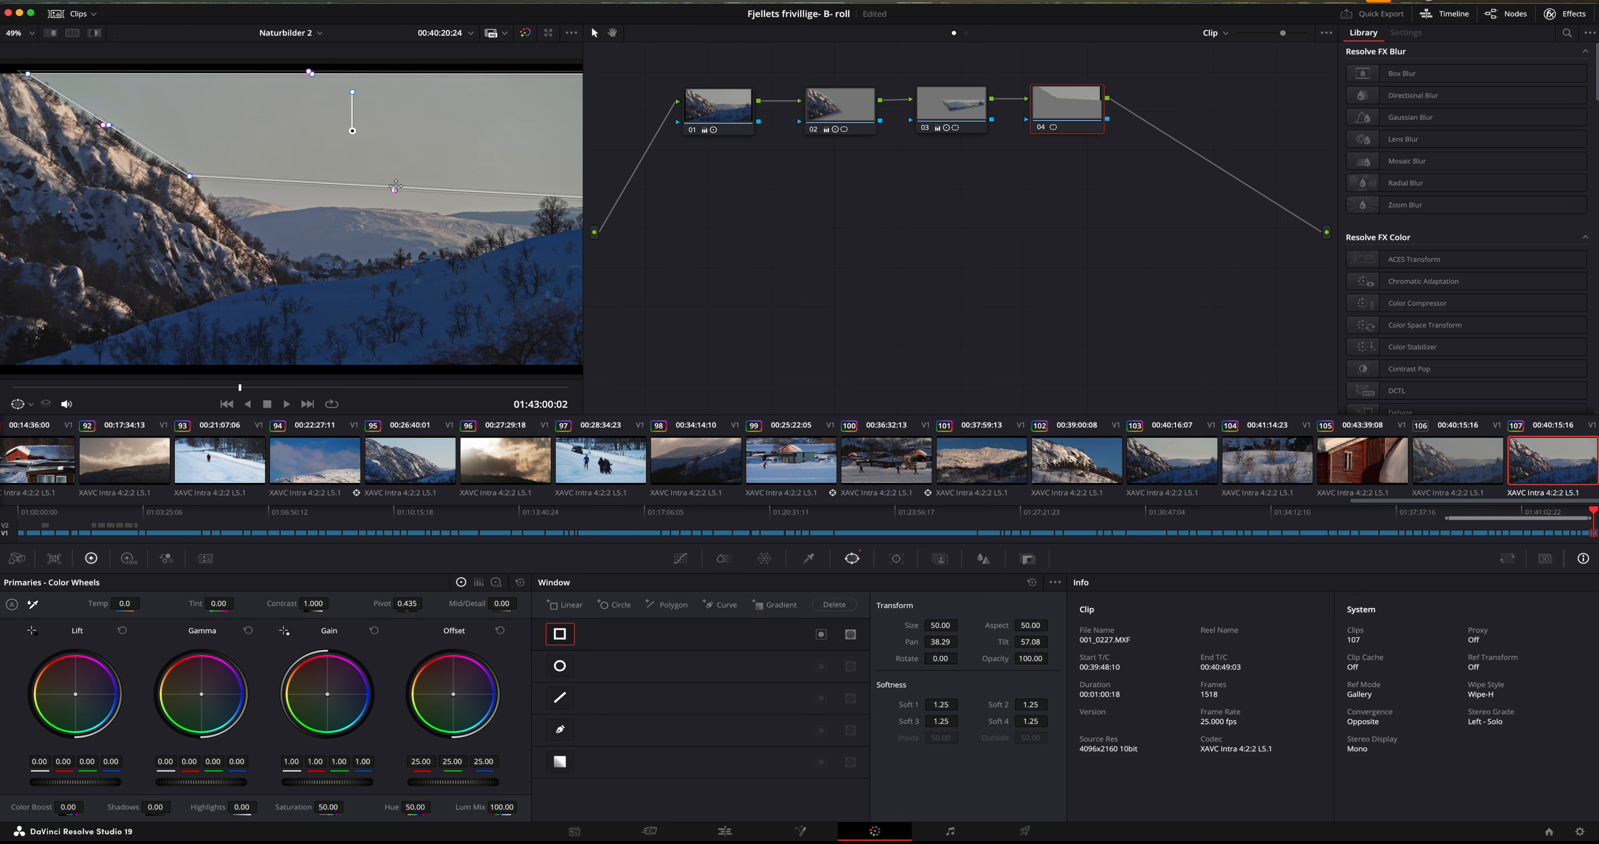
pyautogui.moveTo(393, 189); pyautogui.dragTo(397, 214)
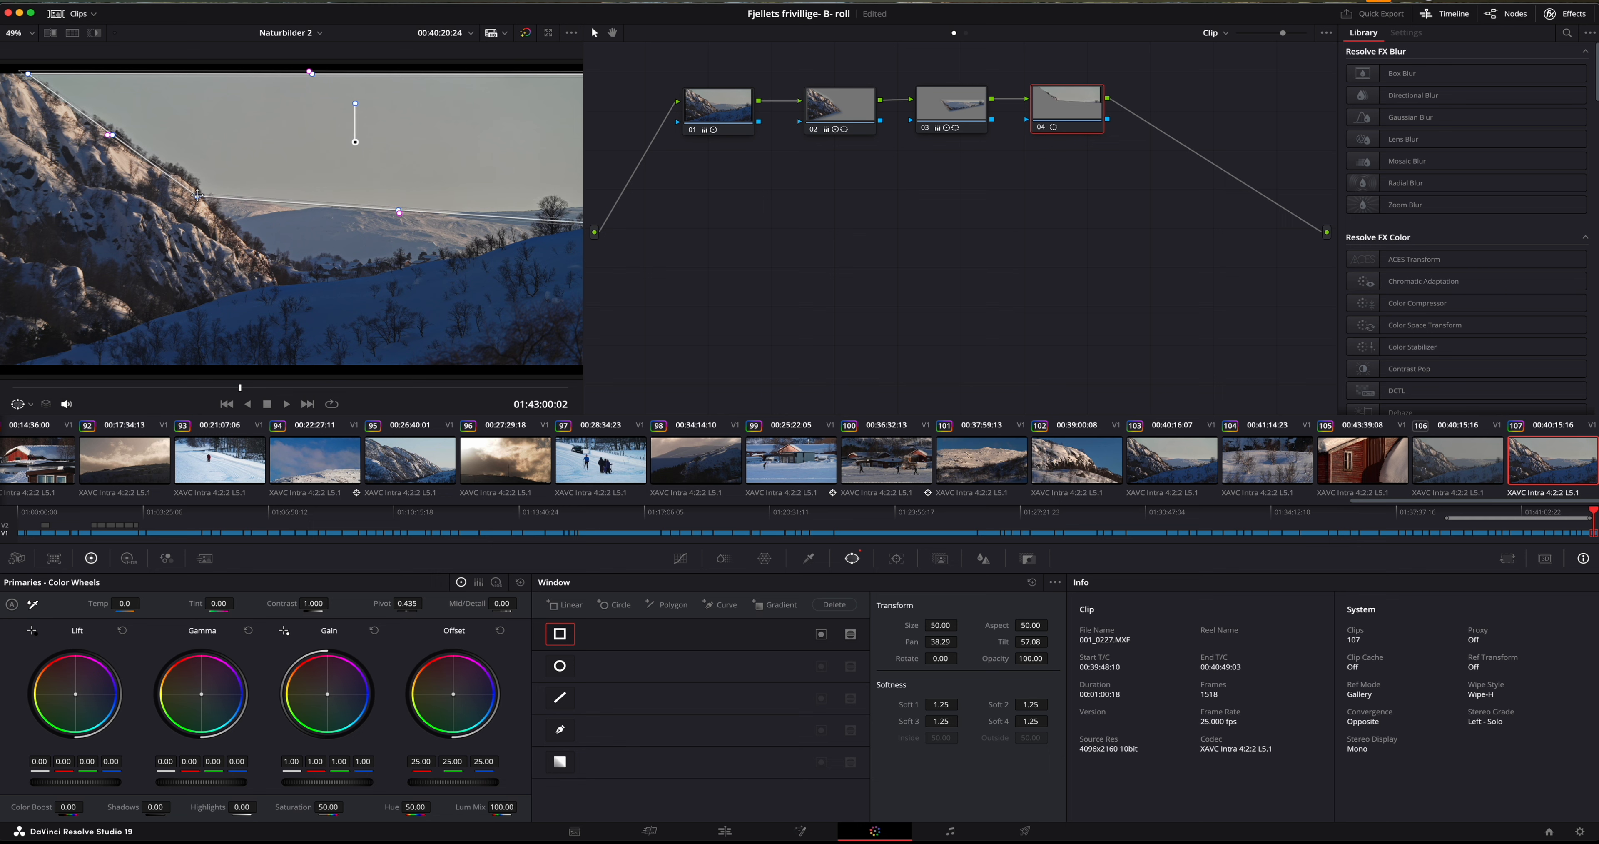
# - Refine the sky window's corners and lower border to follow the frame edges, mountainside and horizon, and save the project
pyautogui.moveTo(457, 155)
pyautogui.mouseDown()
pyautogui.moveTo(426, 152)
pyautogui.moveTo(456, 153)
pyautogui.moveTo(441, 154)
pyautogui.mouseUp()
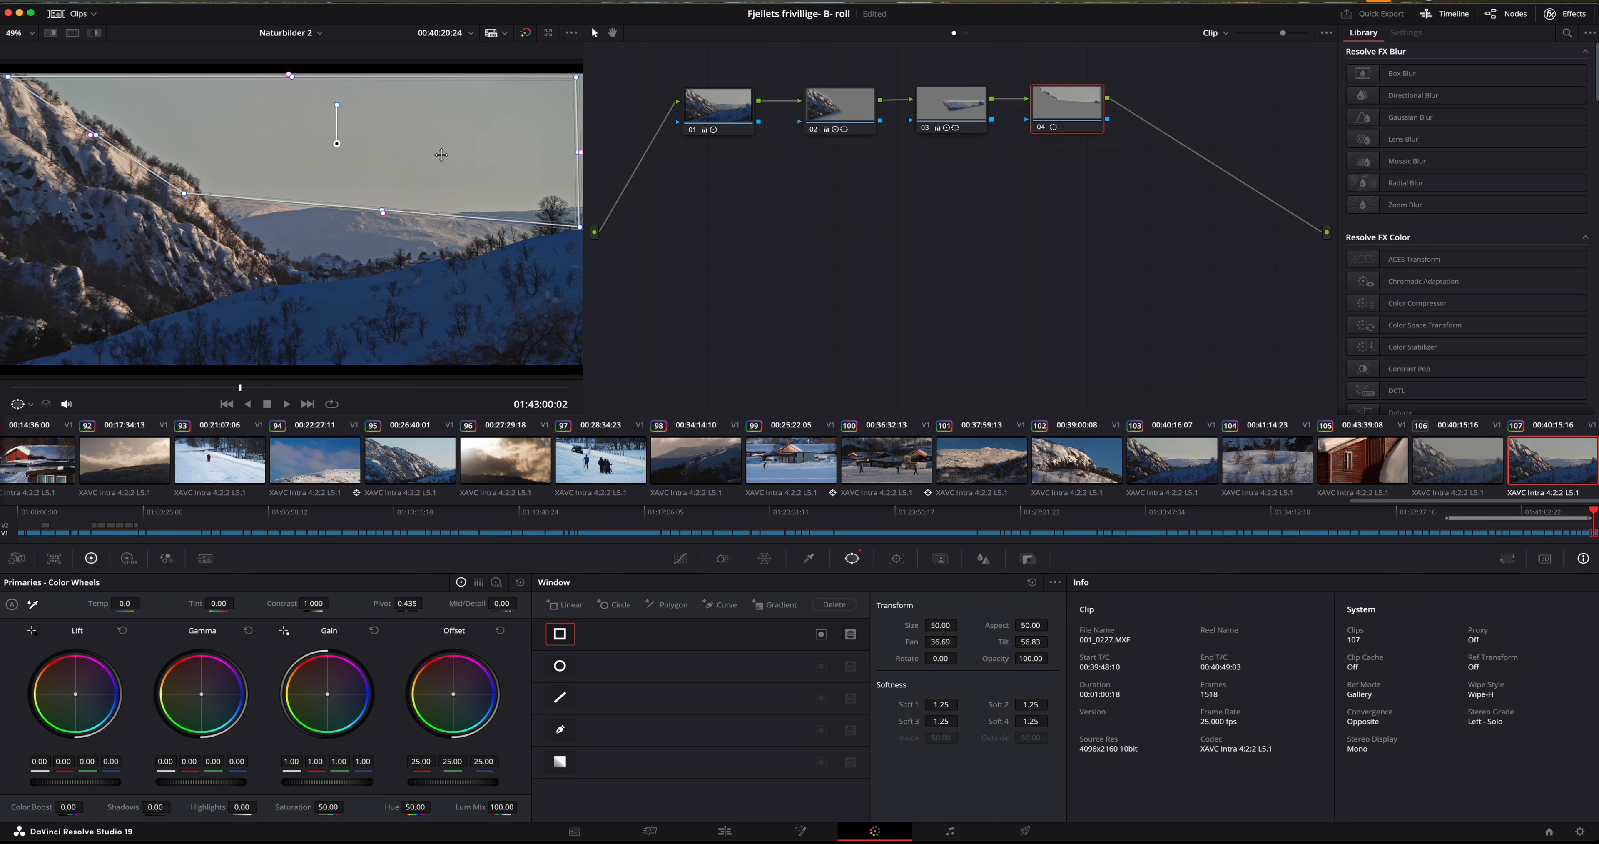
pyautogui.moveTo(580, 225); pyautogui.dragTo(584, 211)
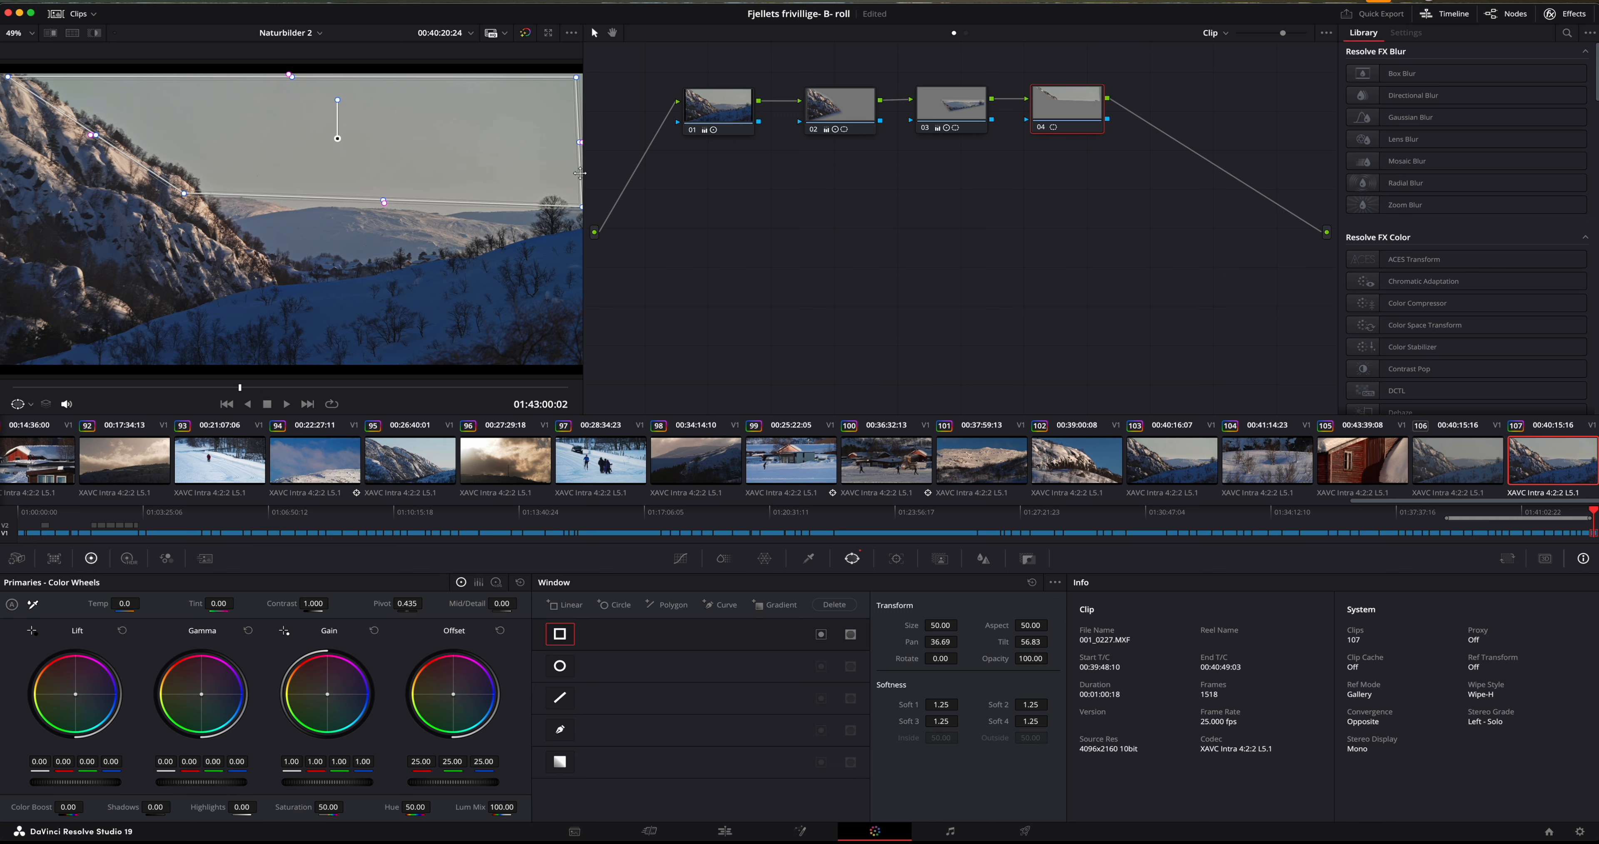
pyautogui.moveTo(577, 77); pyautogui.dragTo(585, 80)
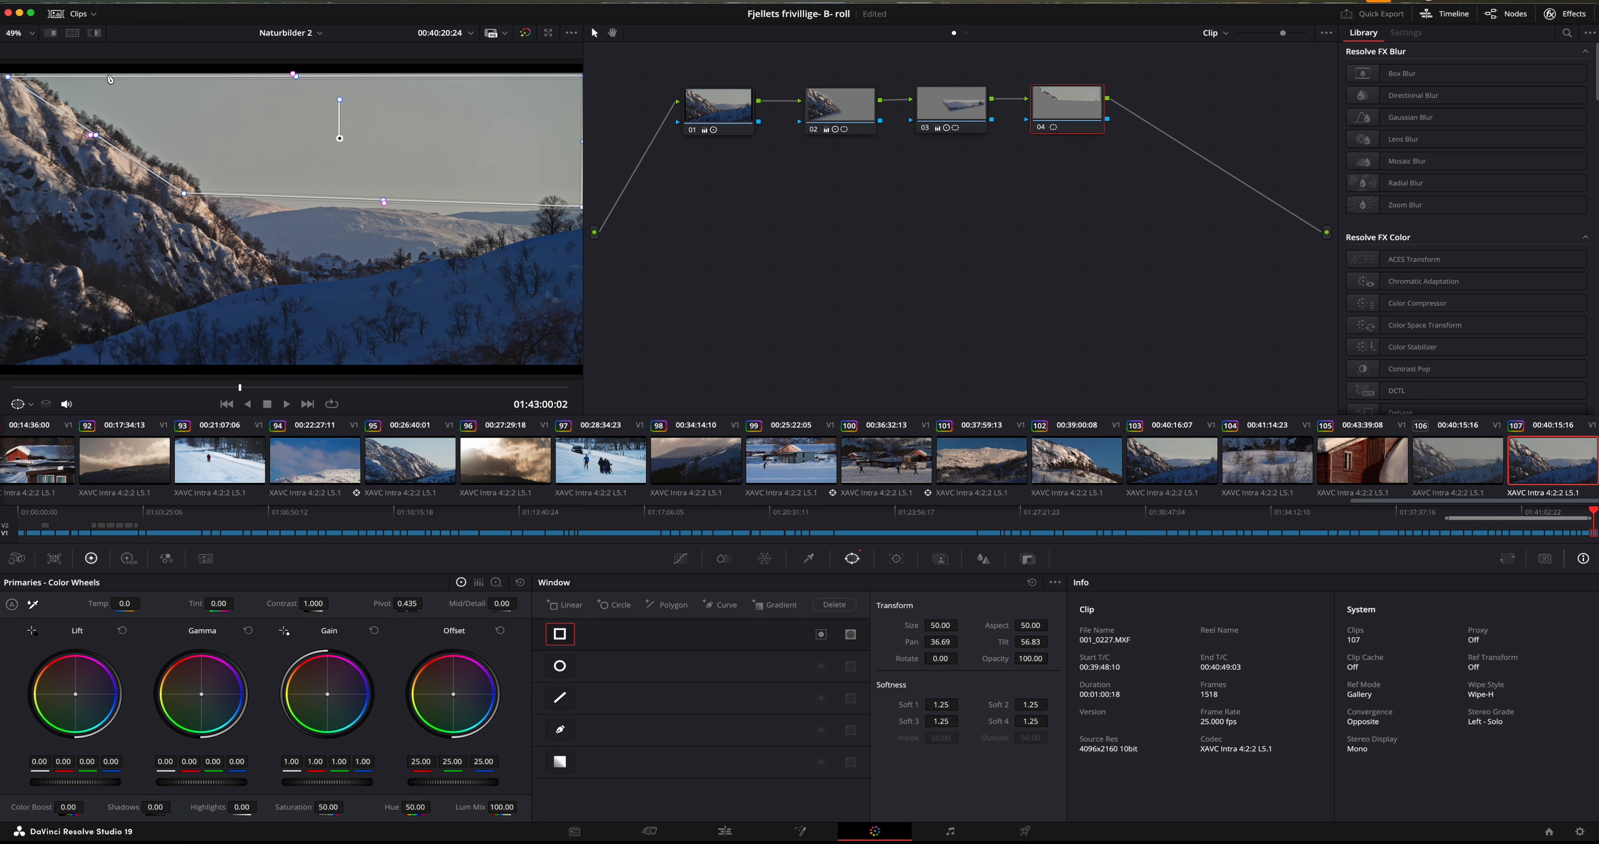
pyautogui.moveTo(8, 77); pyautogui.dragTo(20, 77)
pyautogui.moveTo(385, 202); pyautogui.dragTo(386, 206)
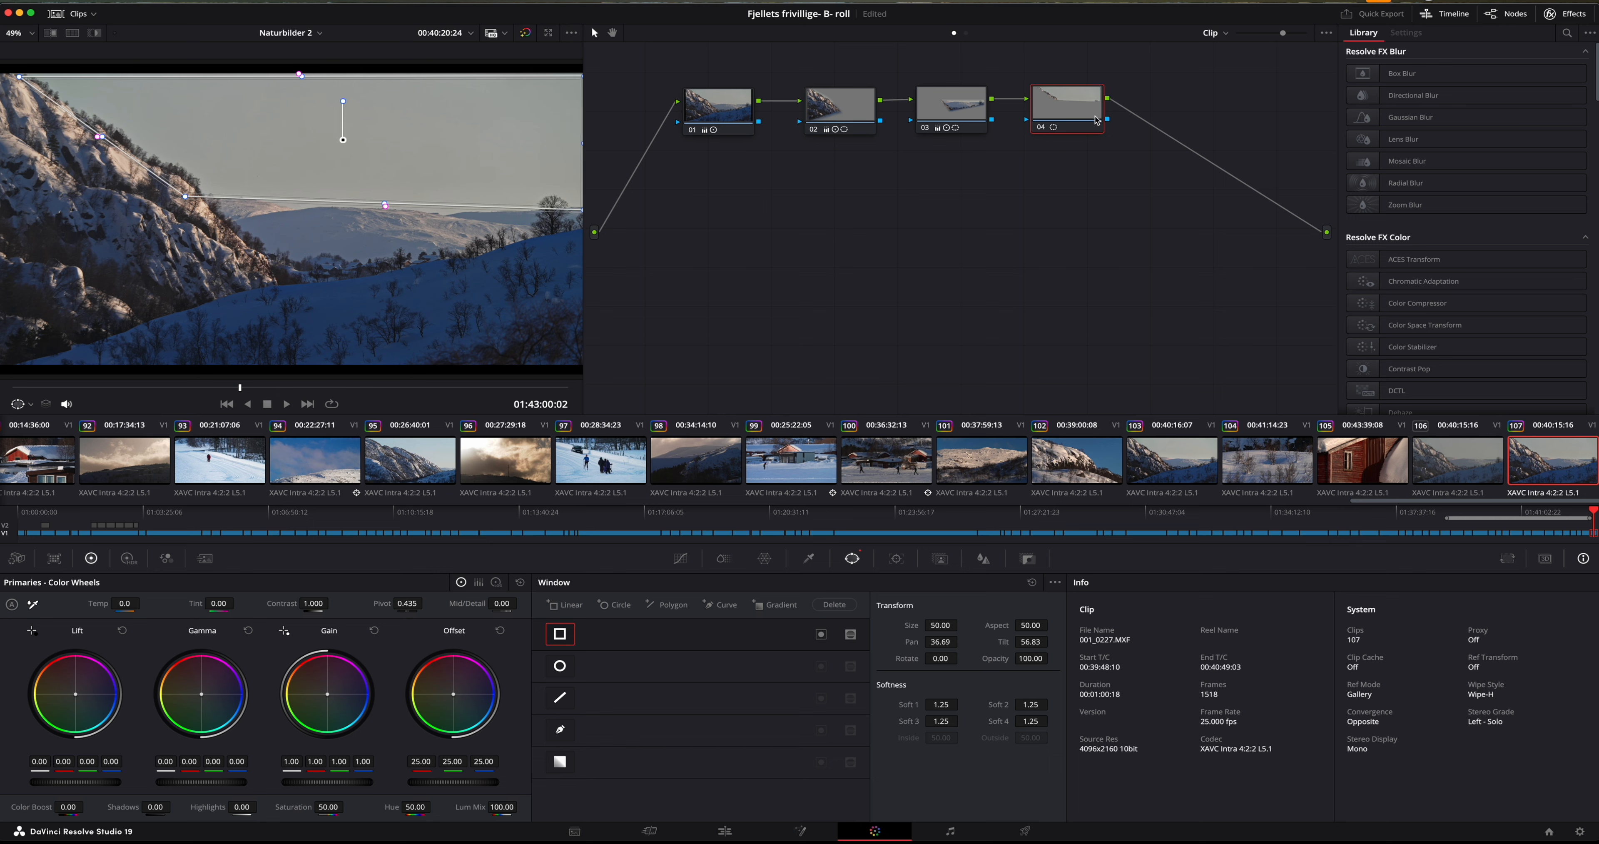
pyautogui.press('super+s')
# - Soften the sky window's edges to 9.08, 7.32, 13.24 and 7.95 for Soft 1 to 4, and shift its pan to 36.38
pyautogui.moveTo(384, 205); pyautogui.dragTo(388, 226)
pyautogui.moveTo(109, 147); pyautogui.dragTo(89, 157)
pyautogui.moveTo(286, 75); pyautogui.dragTo(289, 98)
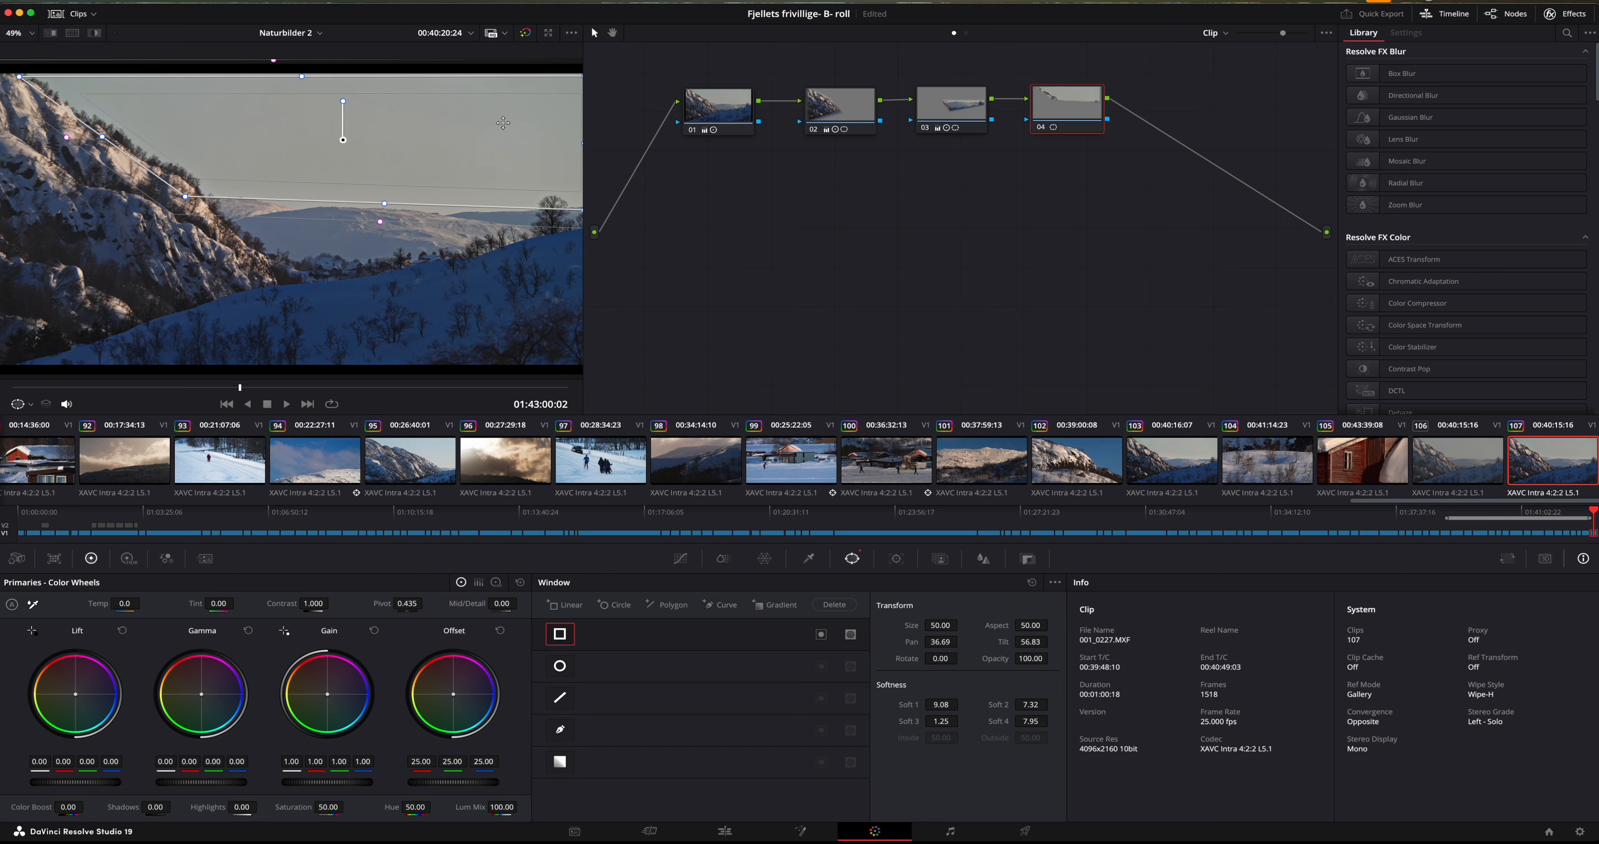
pyautogui.moveTo(569, 145); pyautogui.dragTo(565, 145)
pyautogui.moveTo(582, 148); pyautogui.dragTo(548, 156)
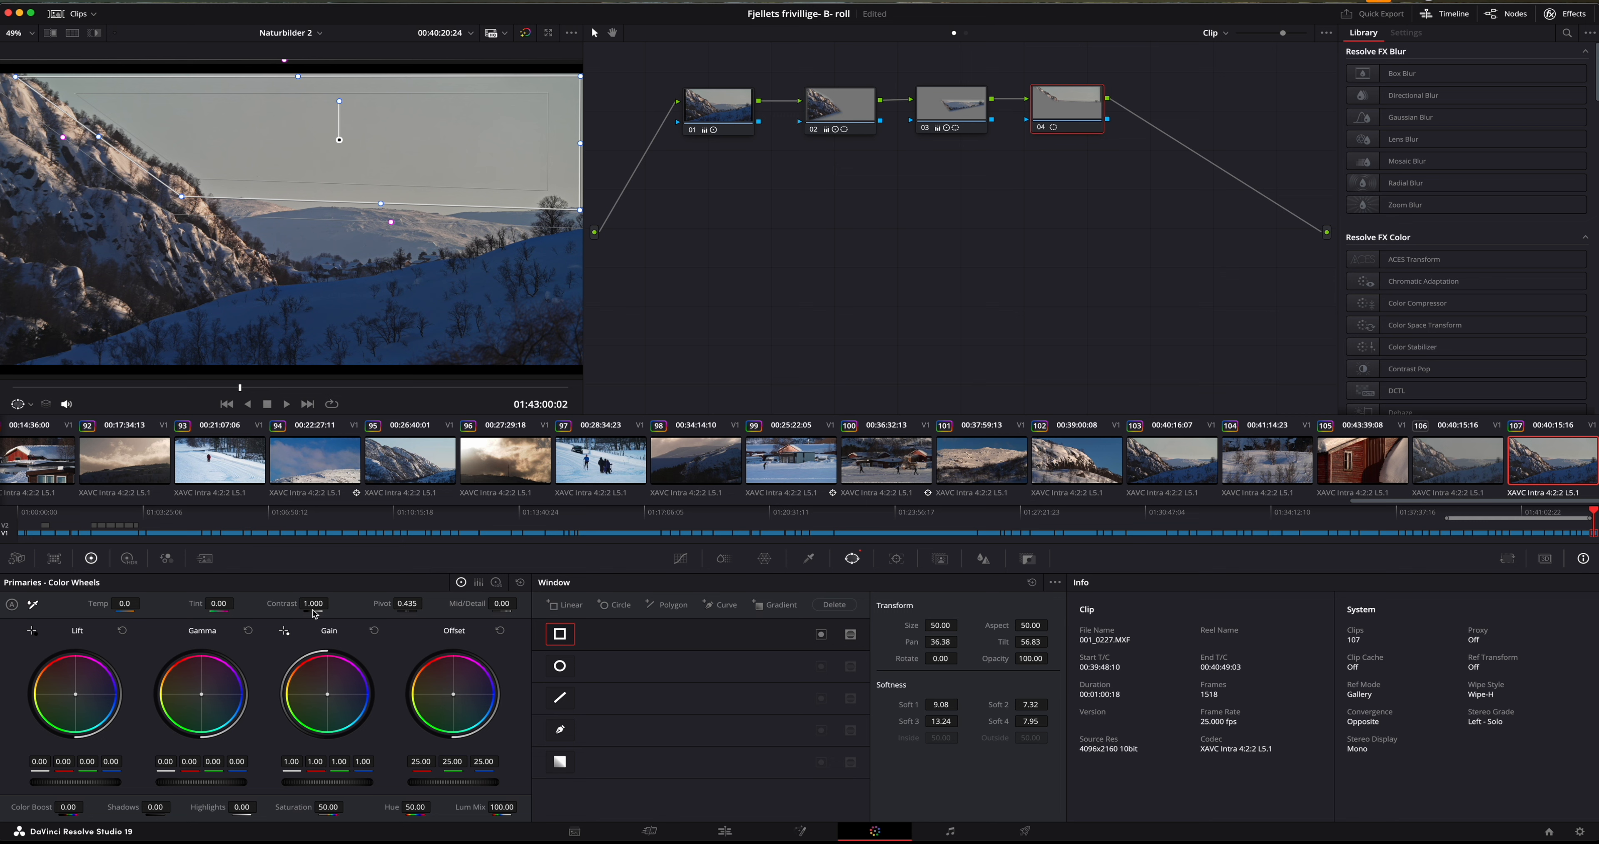
# - Set node 04's contrast to 1.148 and saturation to 67.00, and compare the sky with the node disabled and enabled
pyautogui.moveTo(313, 603); pyautogui.dragTo(333, 602)
pyautogui.moveTo(332, 603); pyautogui.dragTo(333, 603)
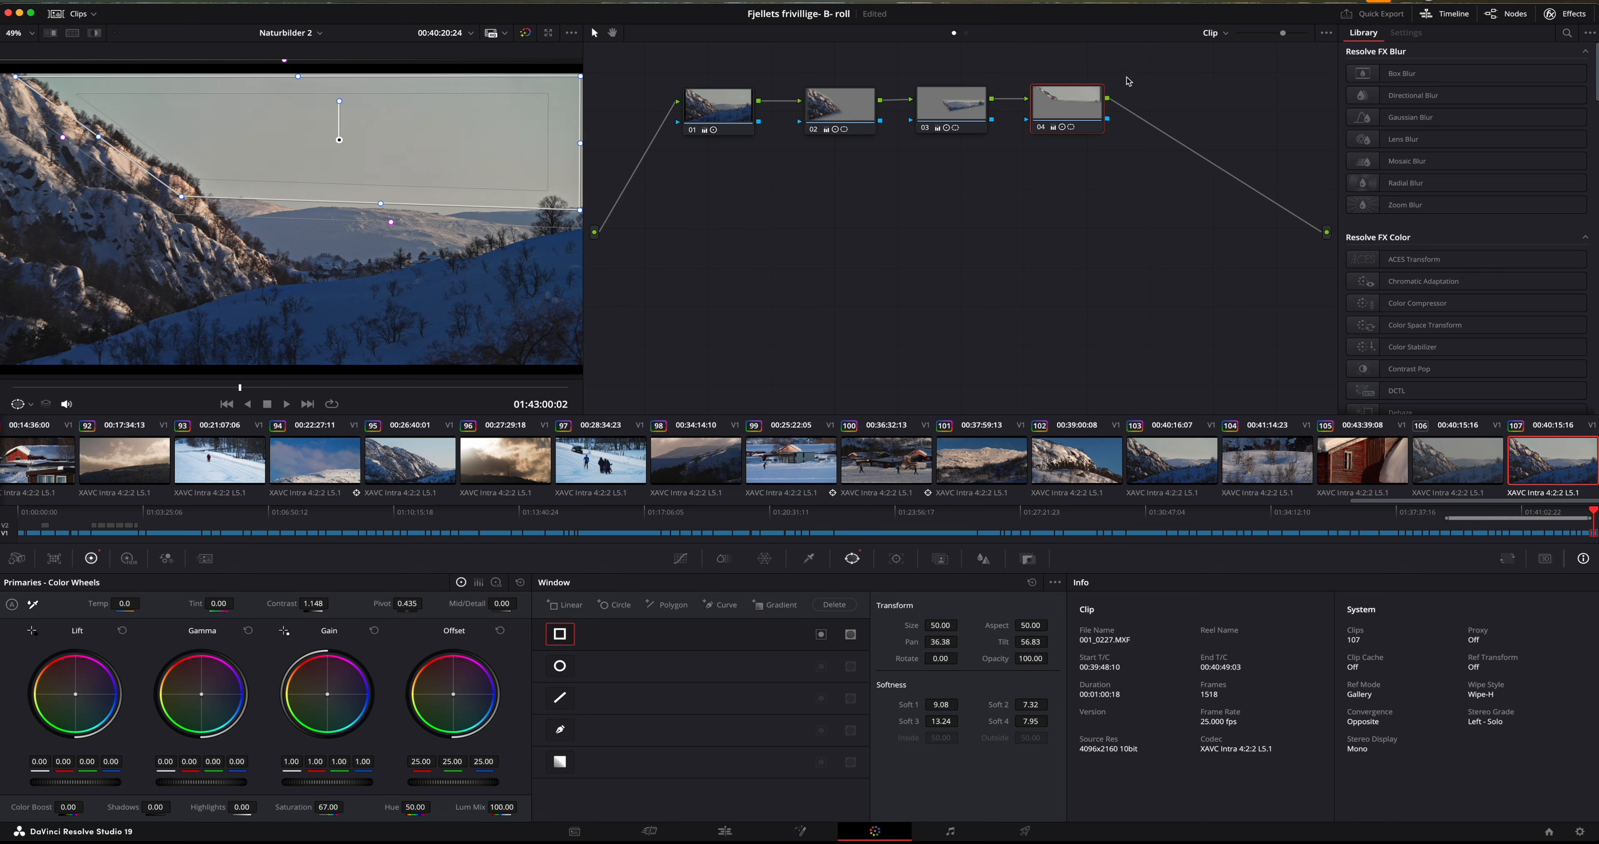
pyautogui.click(1043, 128)
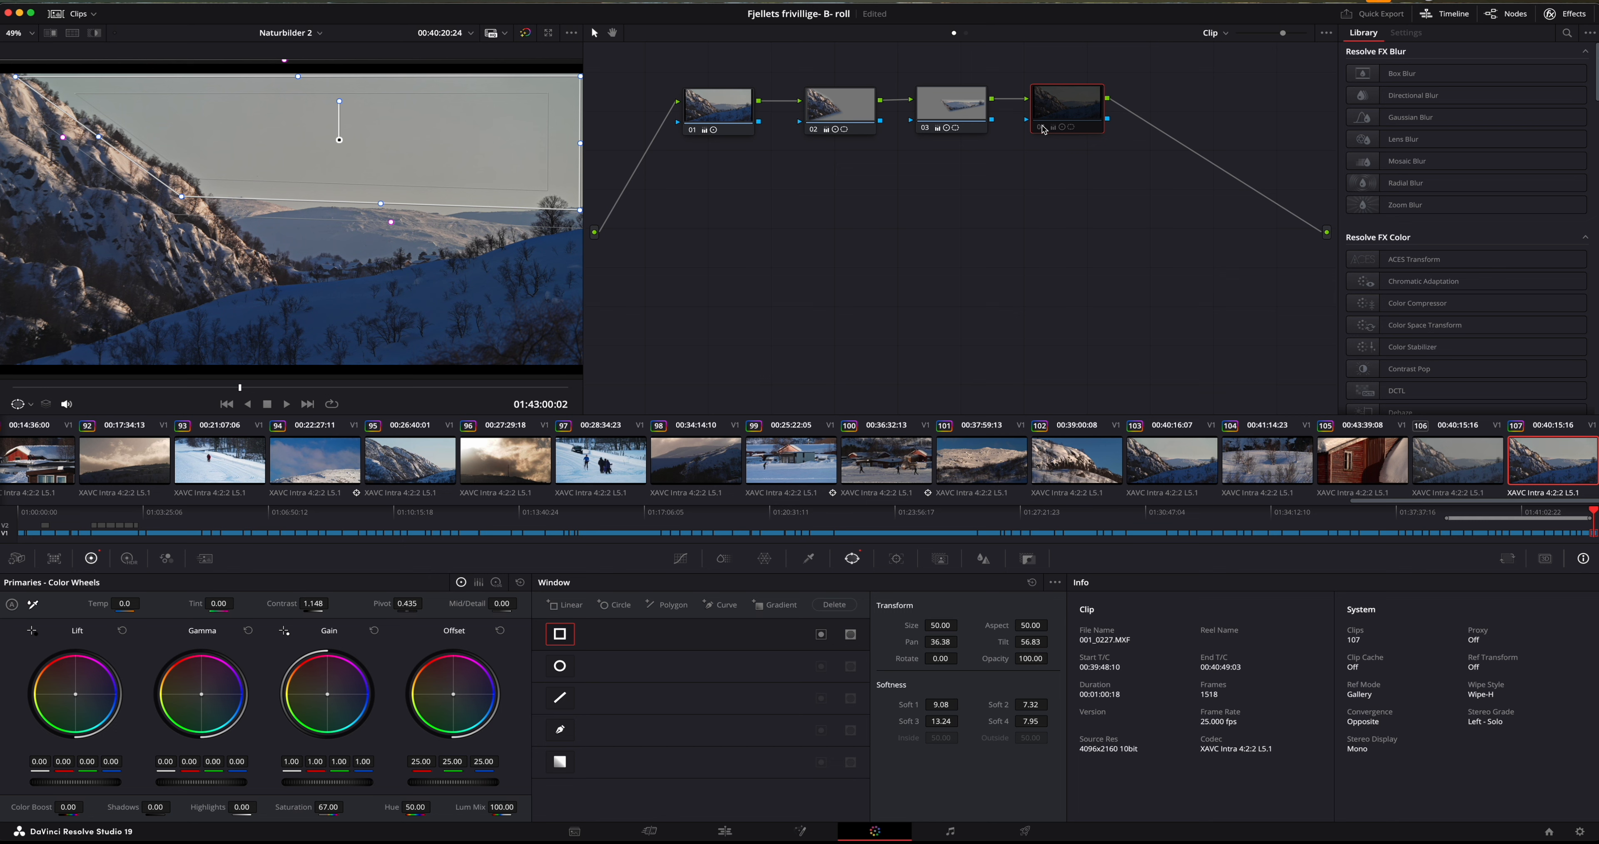
pyautogui.click(1043, 128)
pyautogui.click(1044, 129)
pyautogui.click(1044, 129)
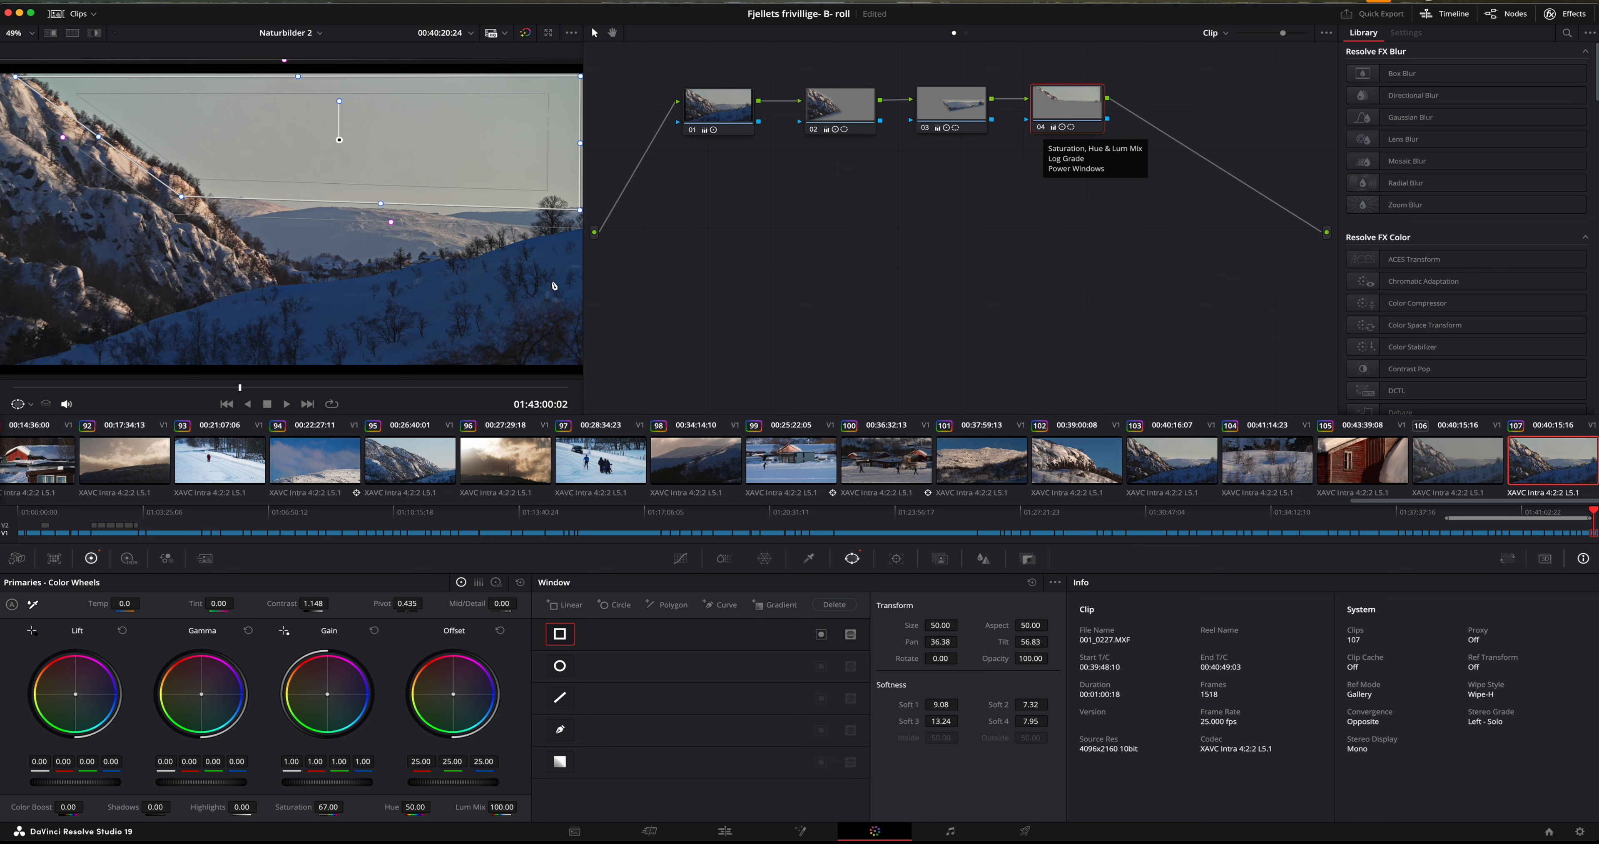
# - Compare the overall grade with node 01 disabled and enabled, leave it enabled and save the project
pyautogui.click(694, 132)
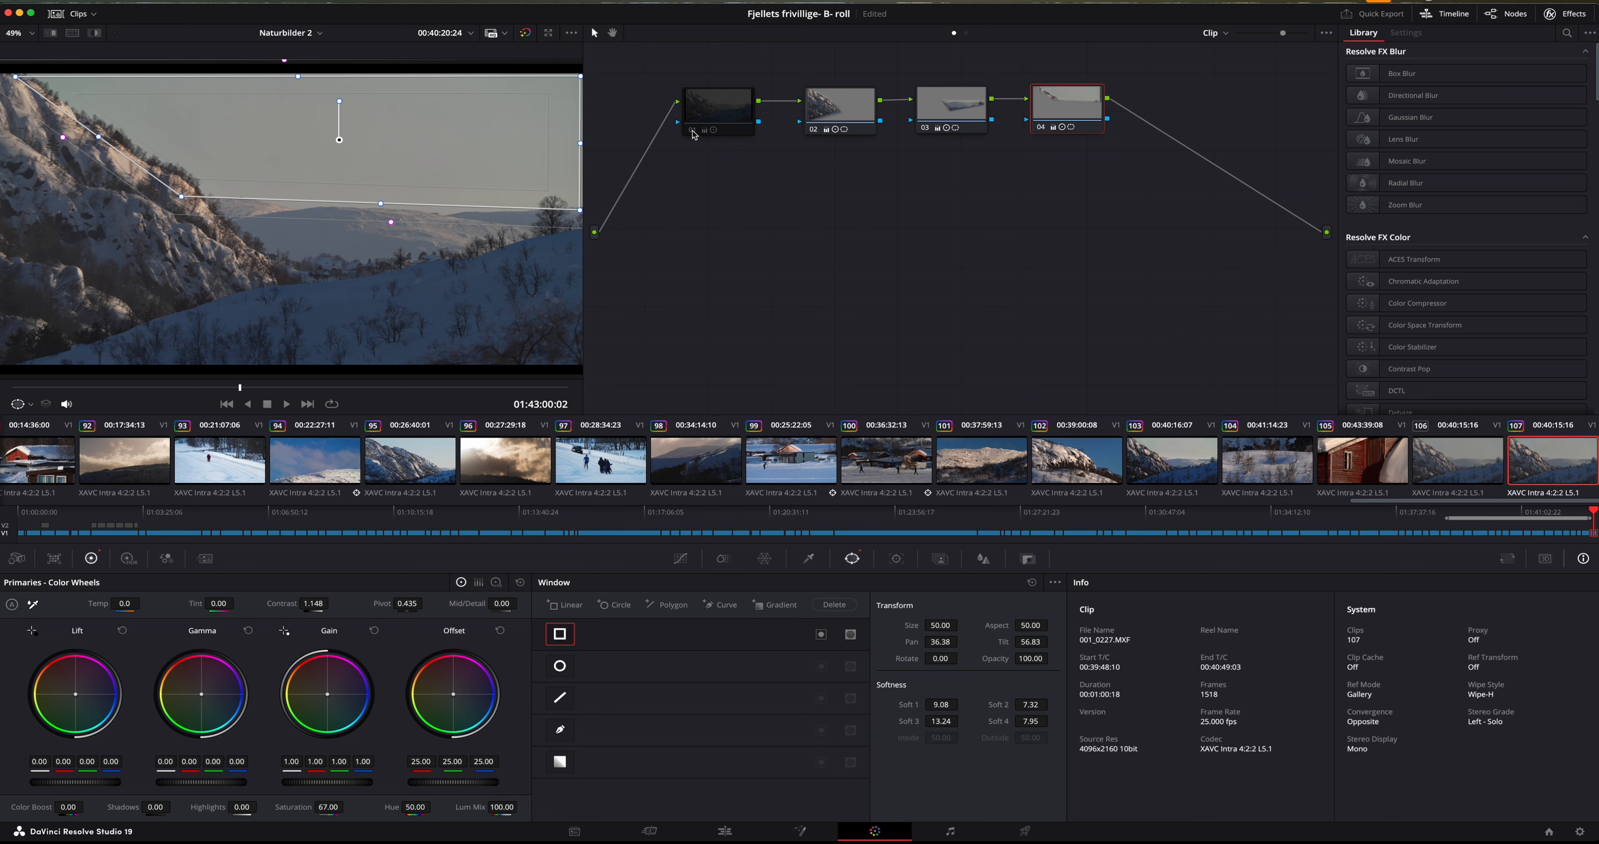
pyautogui.click(694, 131)
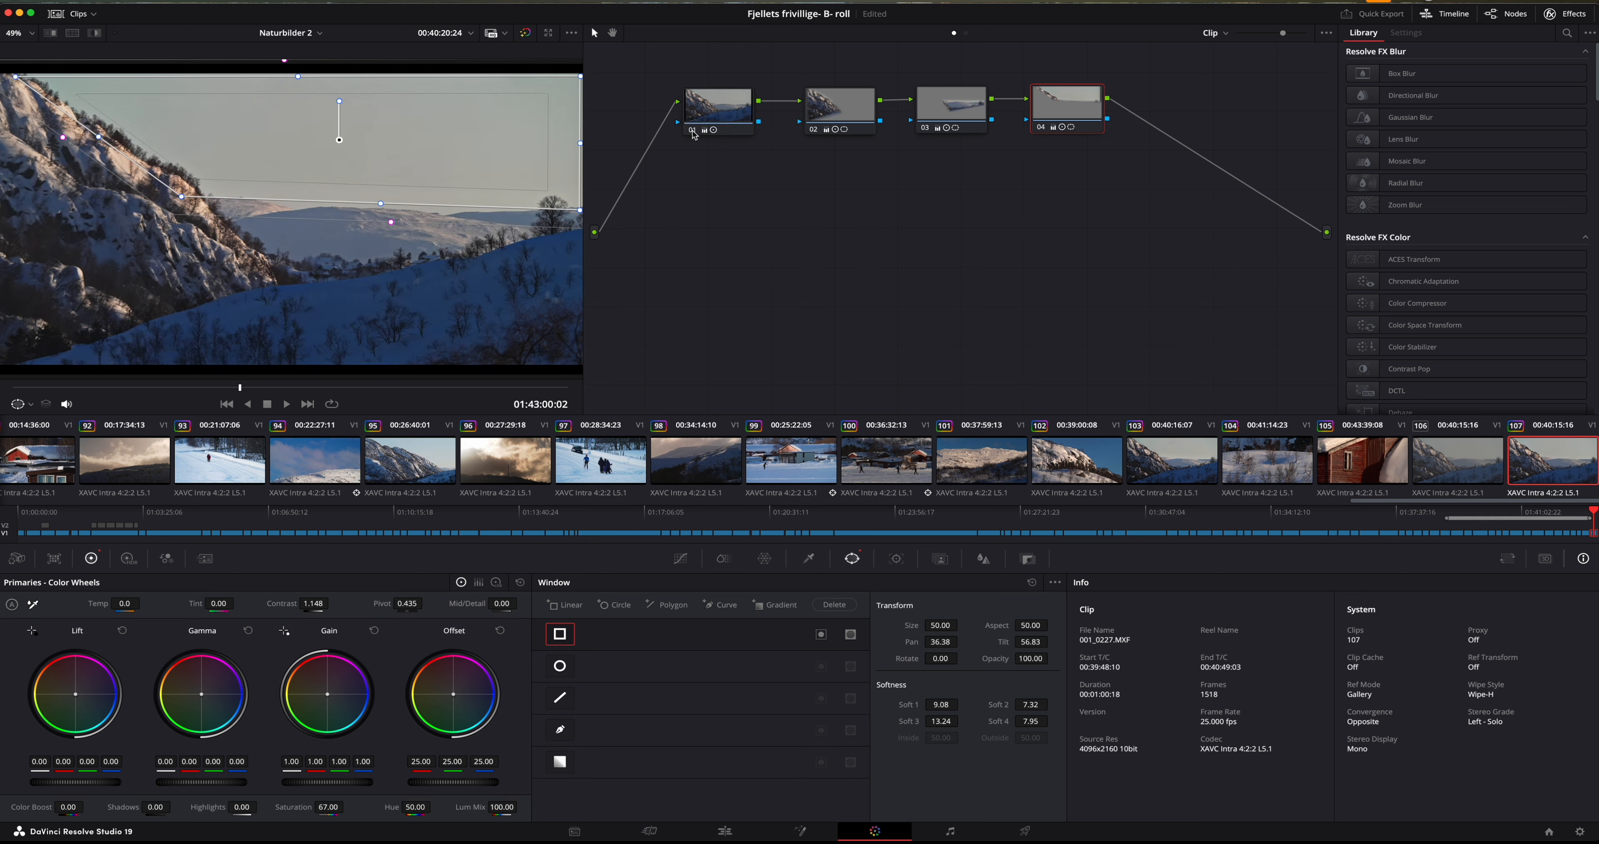
pyautogui.click(694, 132)
pyautogui.click(694, 132)
pyautogui.press('super+s')
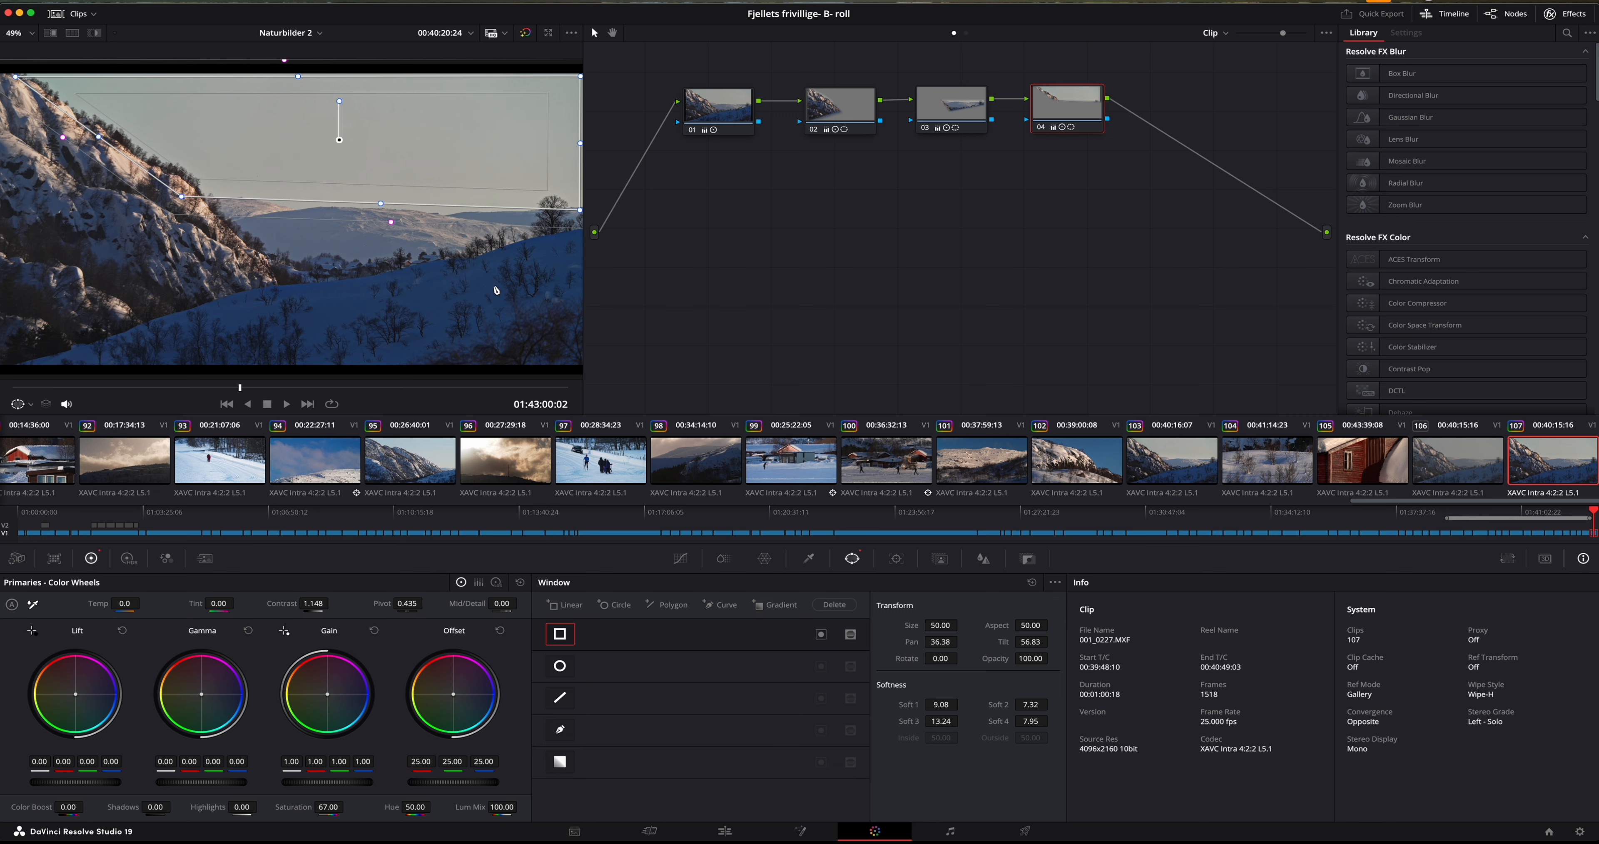